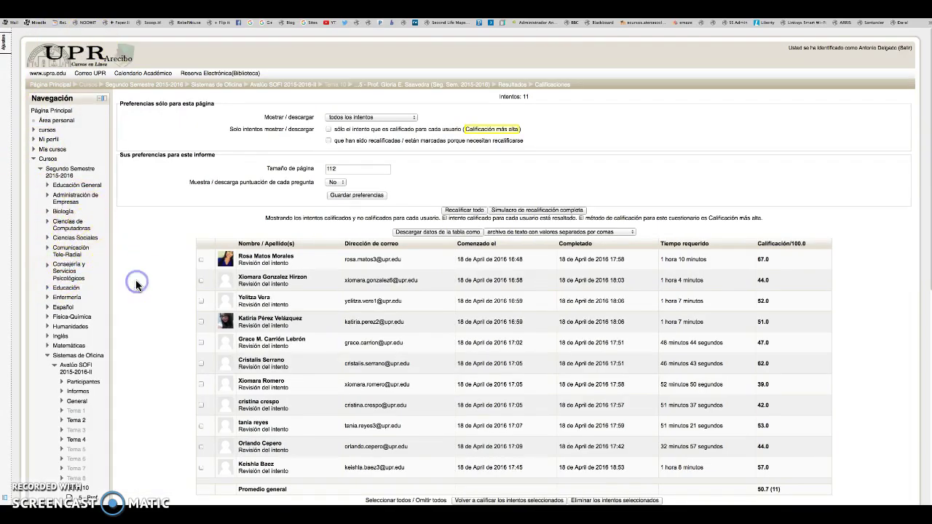
Step: Open the Estadísticas results report of the exam under Tema 10 in the Avalúo SOFI 2015-2016-II course
scroll(136, 284, "down", 5)
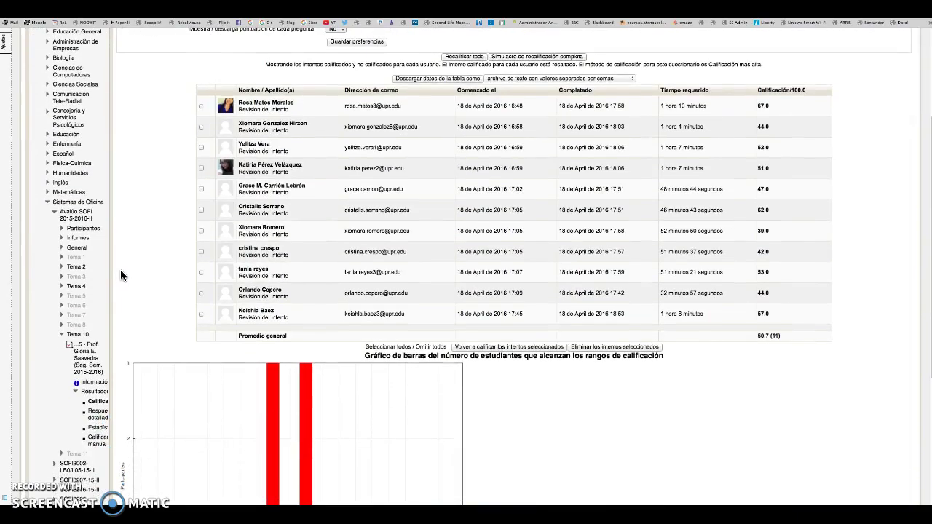
scroll(121, 268, "down", 1)
left_click(79, 201)
scroll(63, 156, "up", 3)
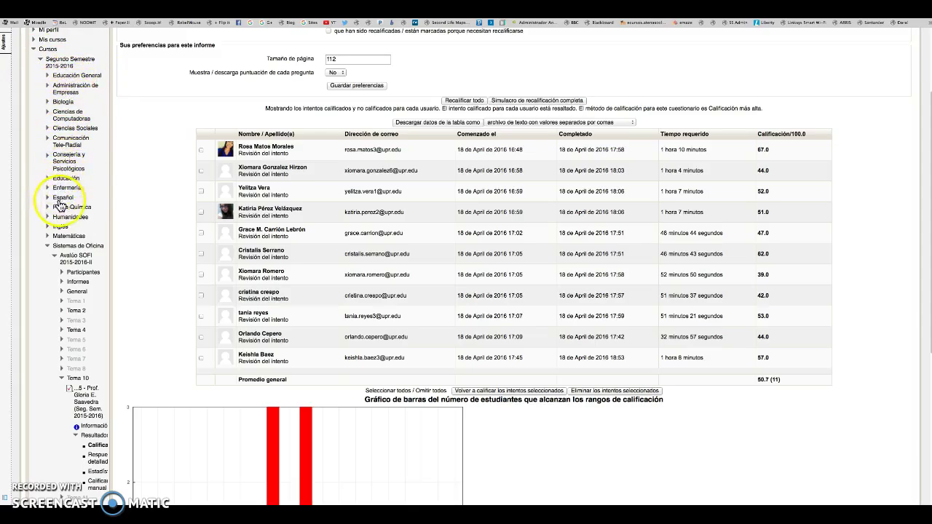
scroll(60, 225, "down", 1)
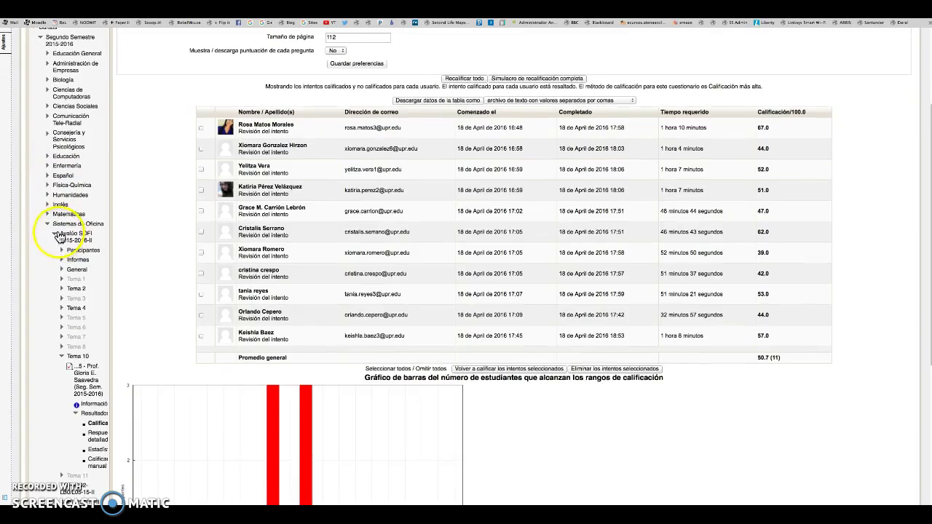
scroll(75, 204, "down", 1)
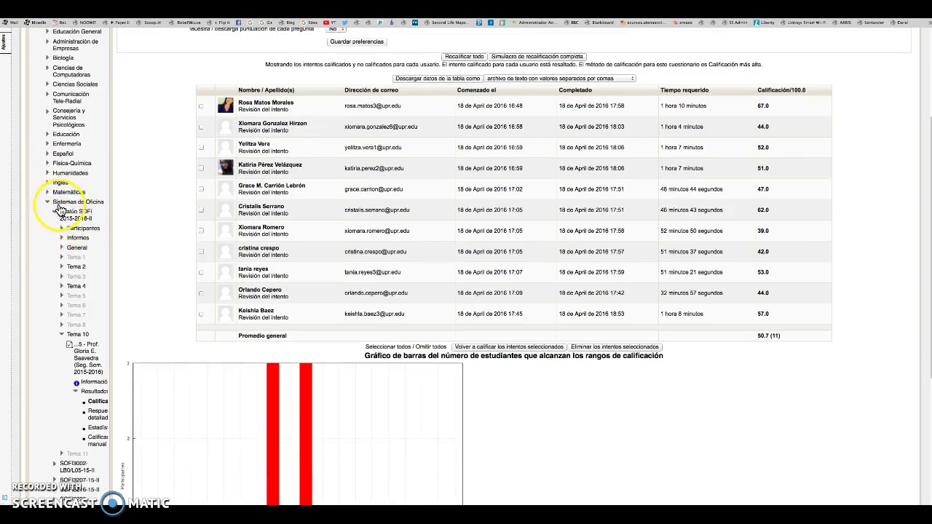
scroll(81, 196, "down", 1)
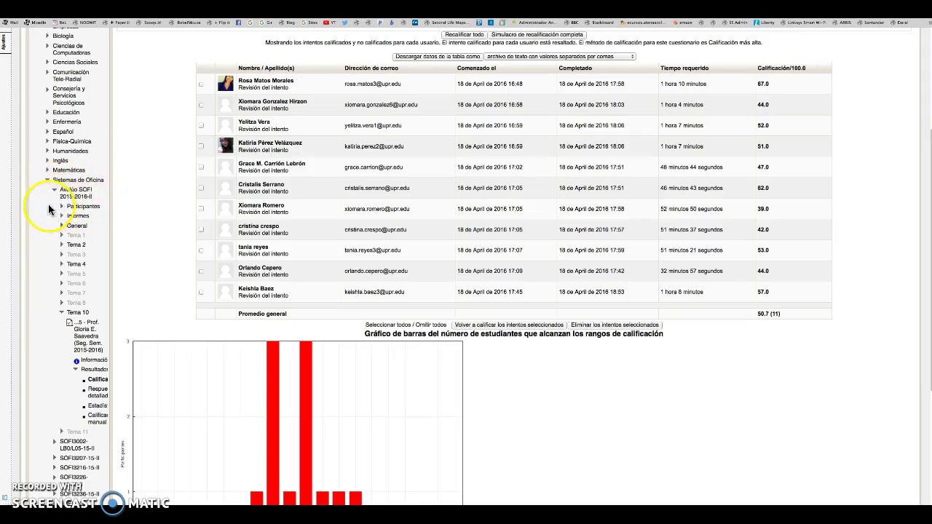
scroll(52, 206, "down", 3)
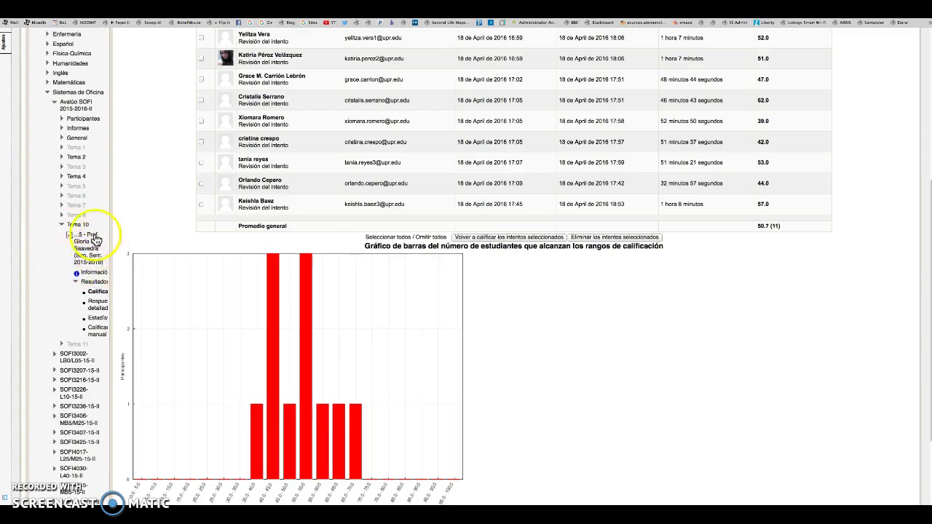
left_click(97, 325)
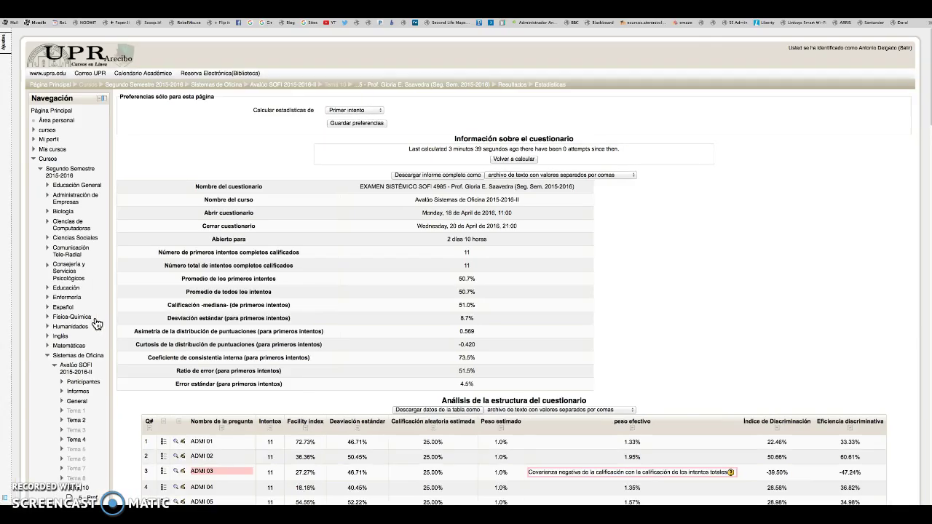
Step: Examine the summary statistics in Información sobre el cuestionario, from the number of attempts to the standard error
scroll(96, 324, "down", 1)
left_click(105, 323)
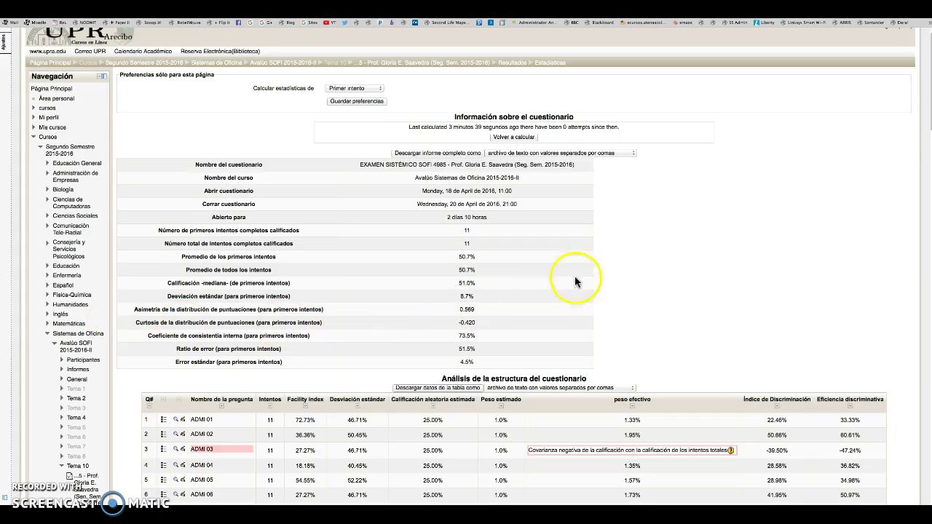
left_click_drag(604, 196, 619, 364)
left_click(619, 322)
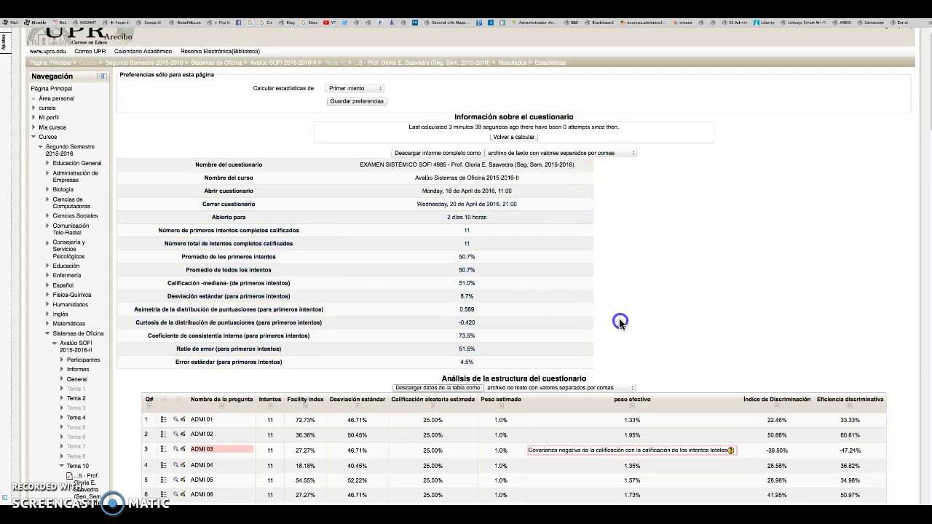
Step: Review the per-question figures in Análisis de la estructura del cuestionario and the question statistics chart beneath the table
scroll(620, 320, "down", 5)
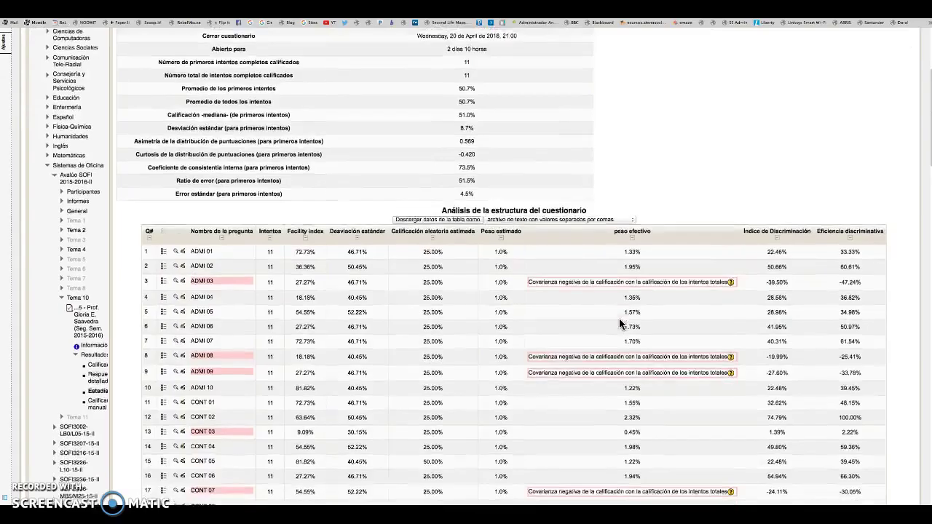
scroll(621, 323, "down", 3)
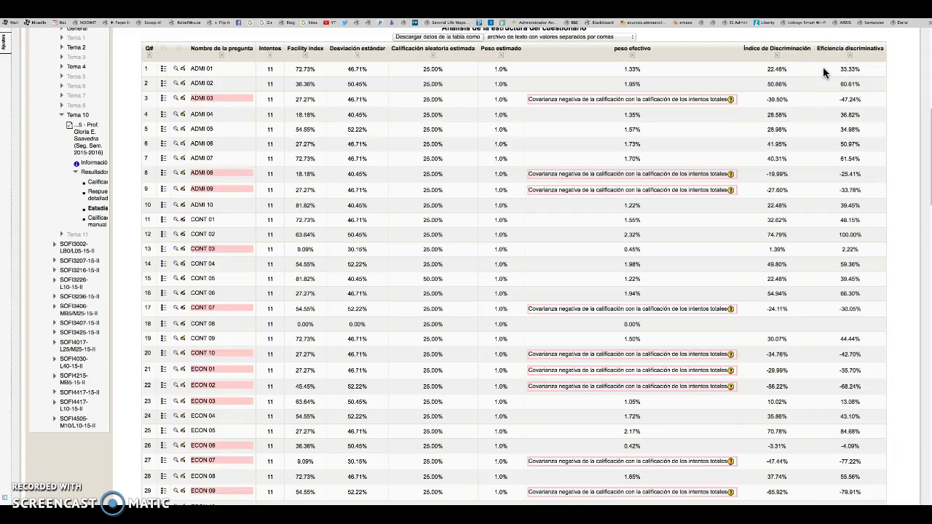
scroll(823, 67, "down", 2)
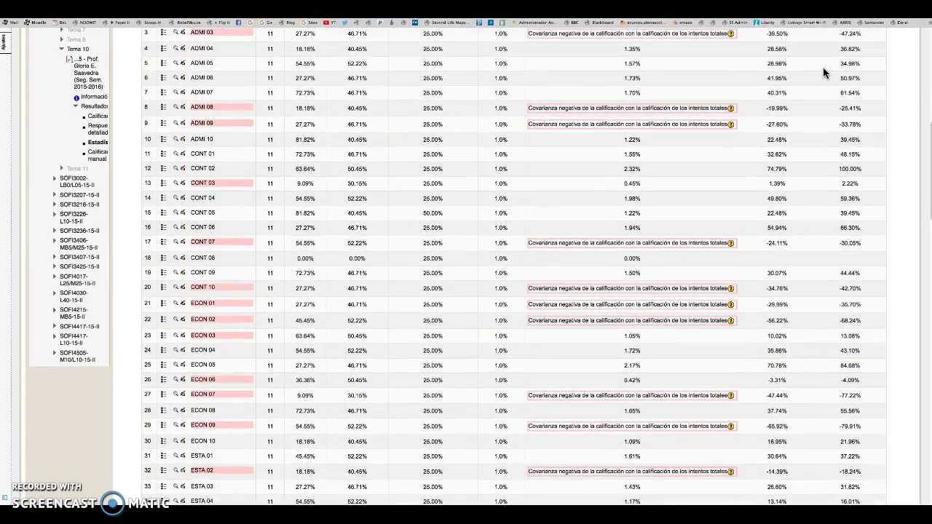
scroll(823, 67, "up", 8)
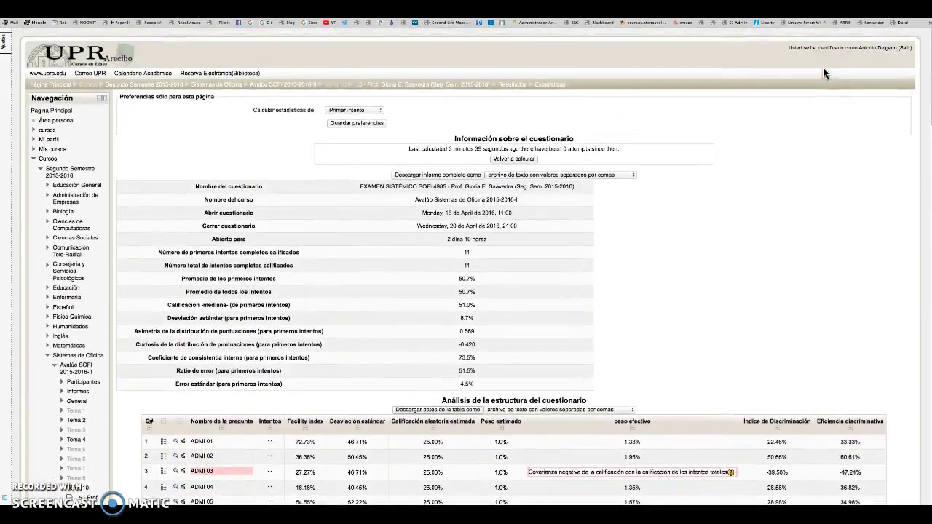
scroll(823, 67, "down", 1)
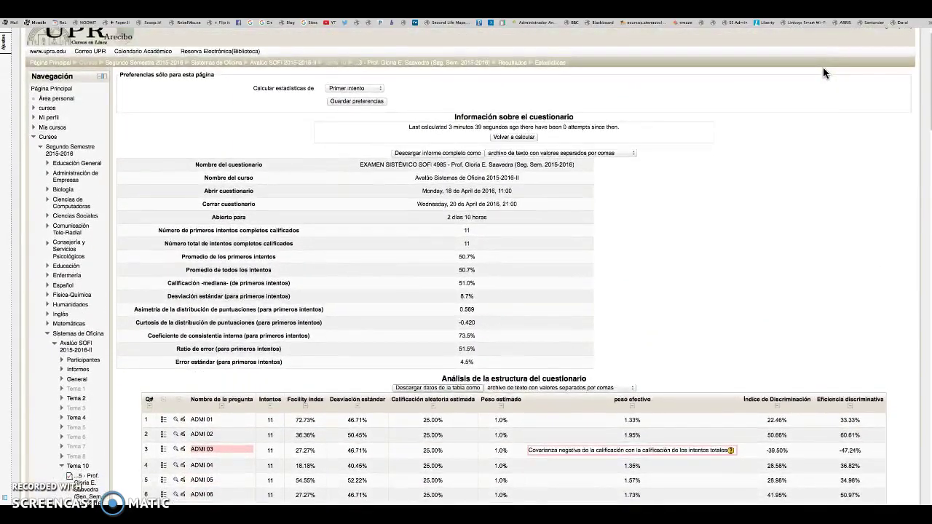
scroll(824, 69, "down", 15)
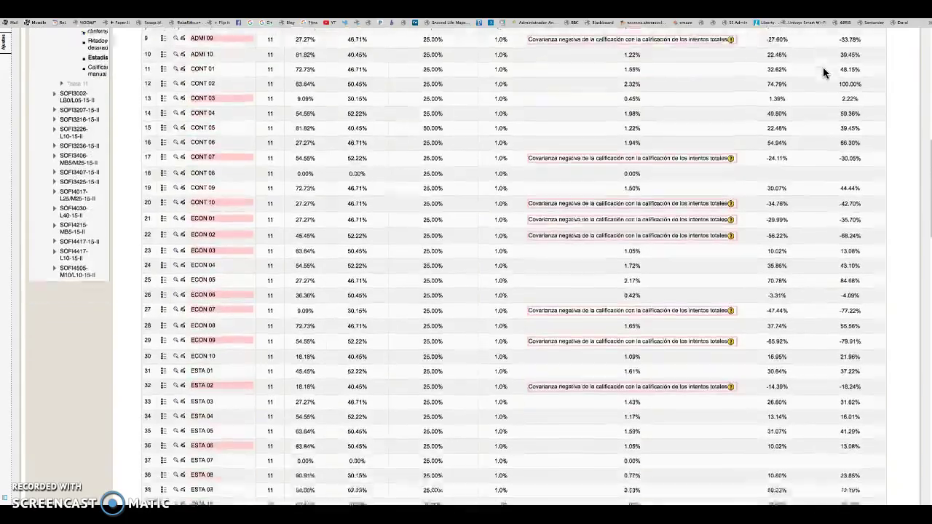
scroll(824, 71, "down", 15)
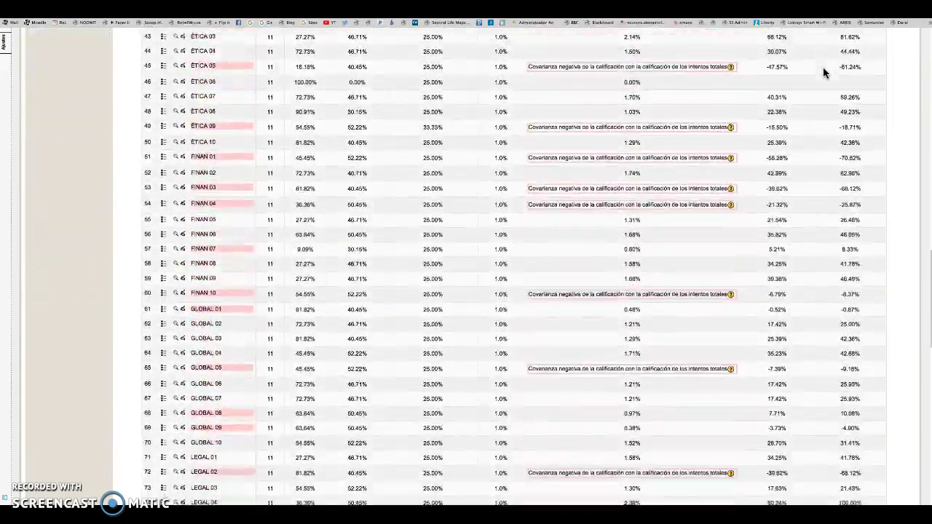
scroll(823, 72, "down", 9)
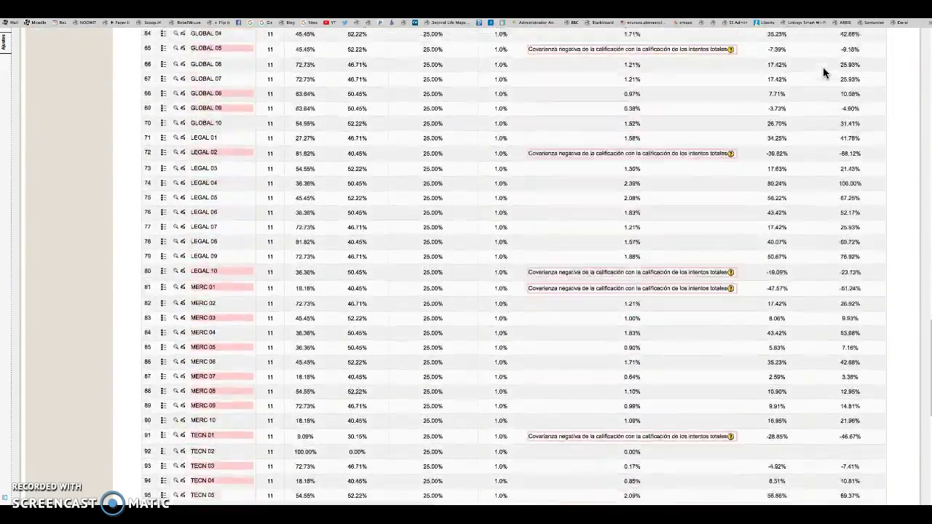
scroll(824, 71, "down", 8)
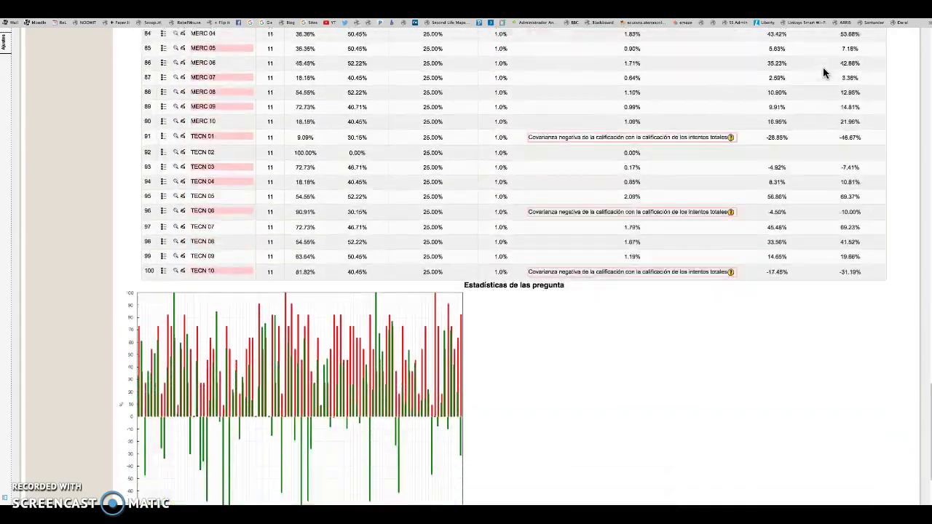
scroll(824, 72, "up", 7)
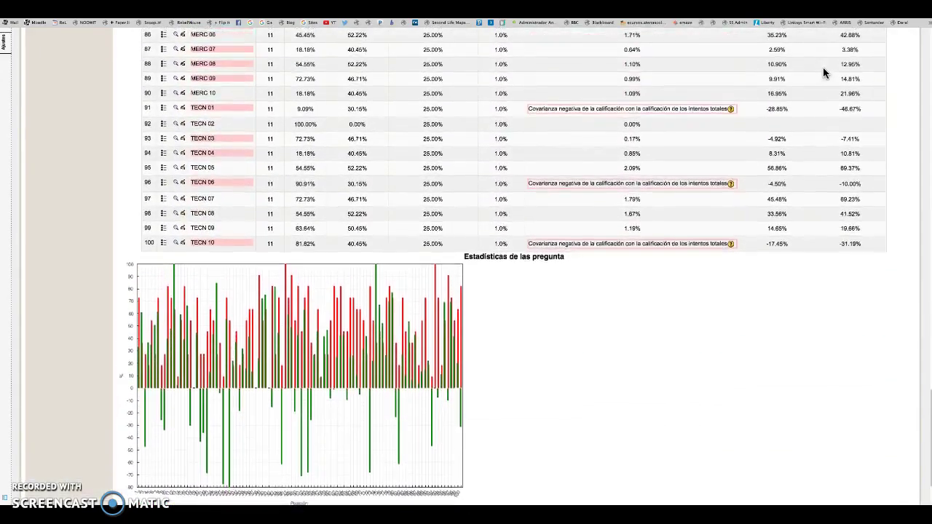
scroll(824, 72, "up", 16)
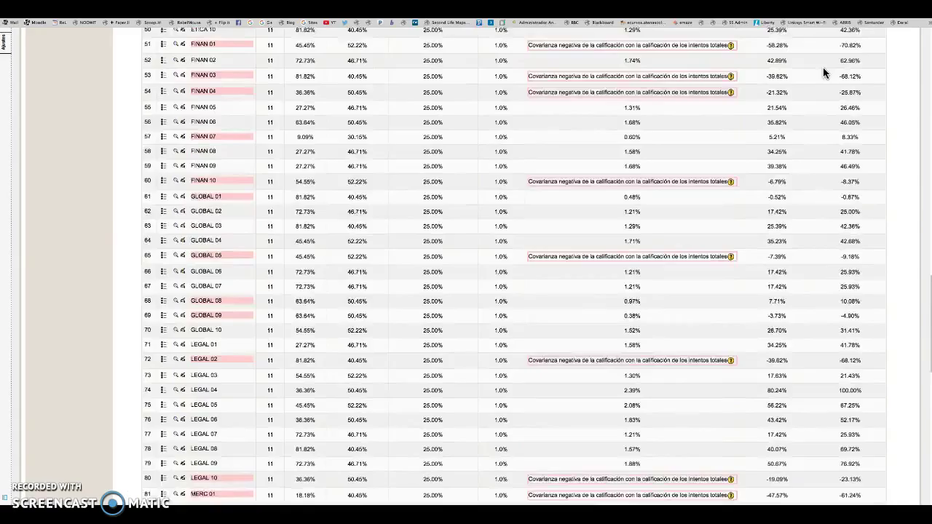
scroll(823, 72, "up", 14)
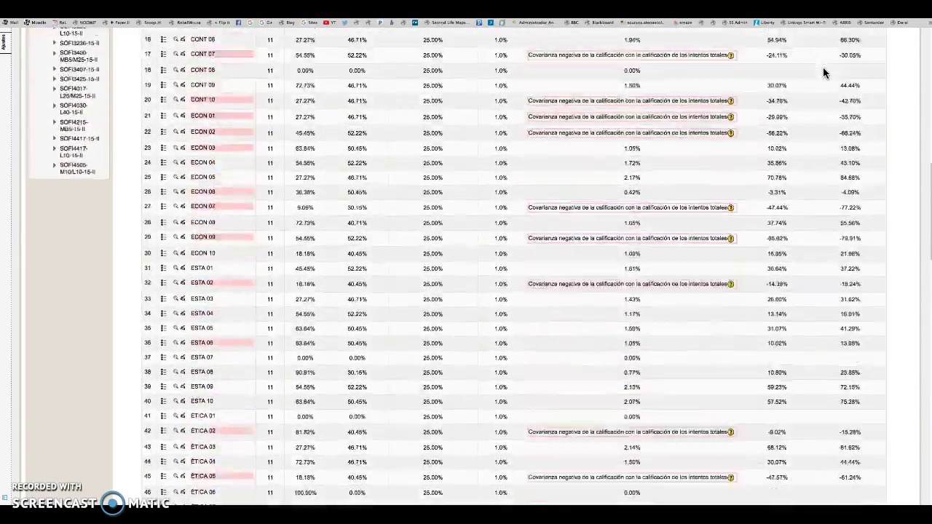
scroll(824, 72, "up", 10)
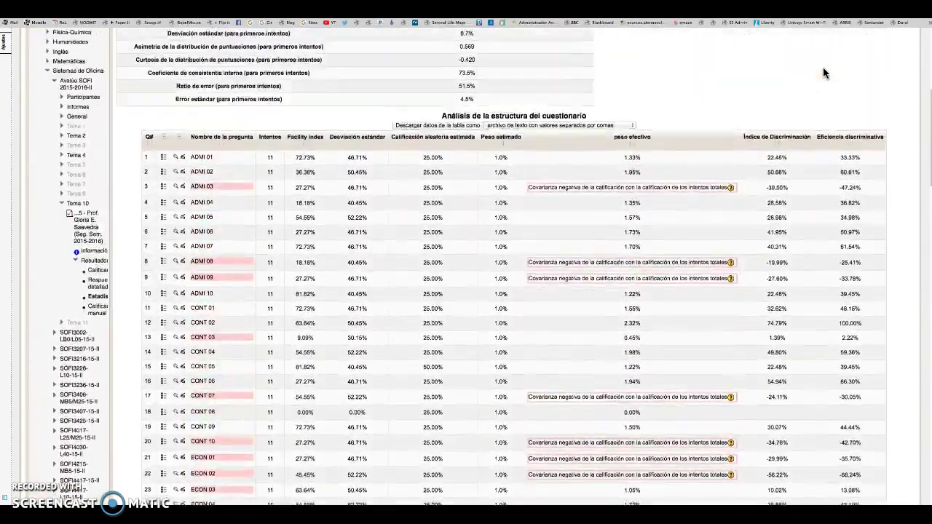
scroll(823, 72, "up", 1)
Step: Set the download format of the Análisis de la estructura del cuestionario table to hoja de cálculo Microsoft Excel
scroll(823, 72, "down", 2)
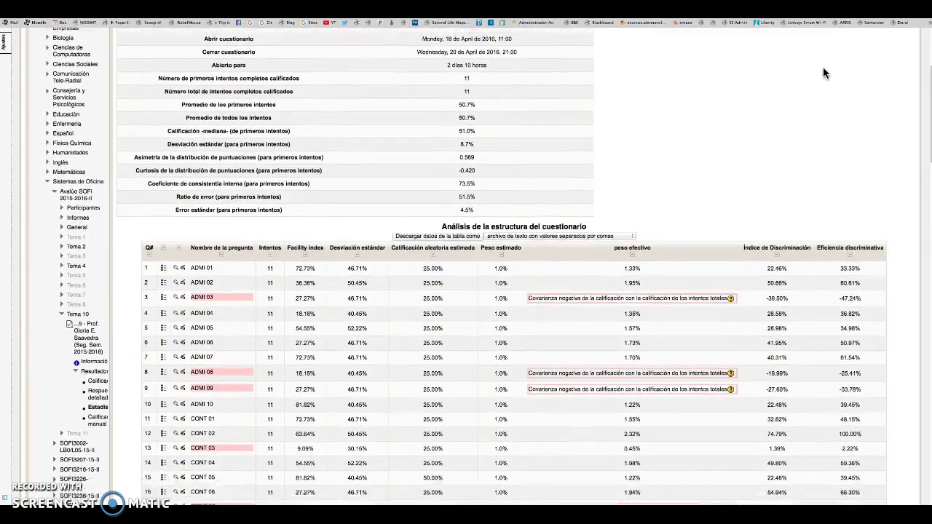
scroll(824, 73, "down", 3)
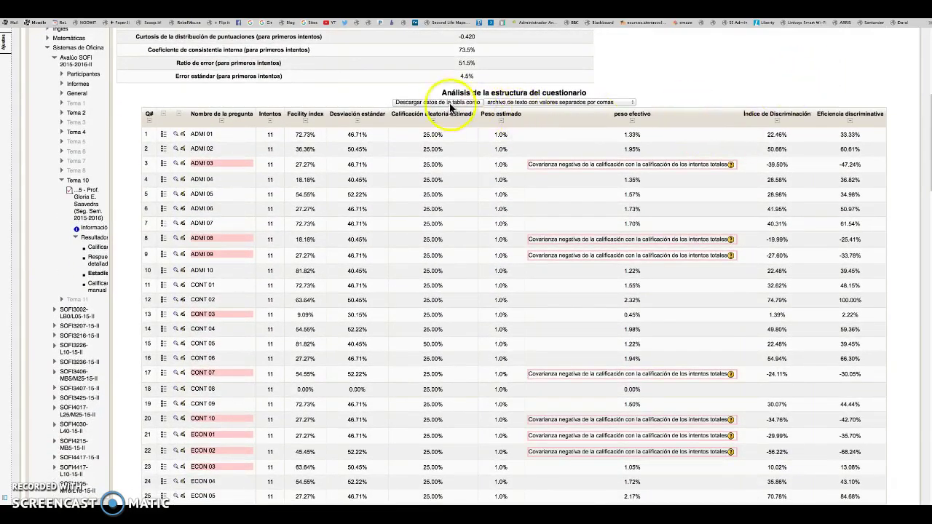
left_click(633, 103)
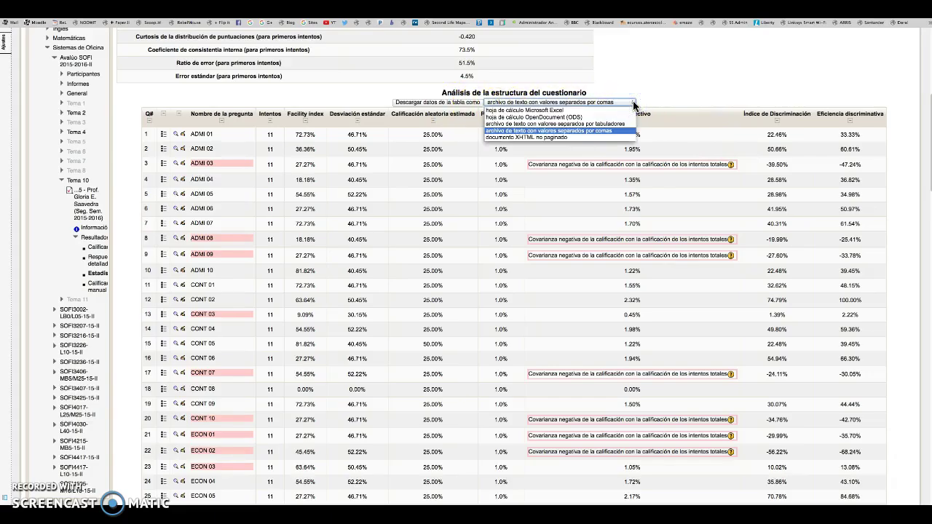
left_click(590, 115)
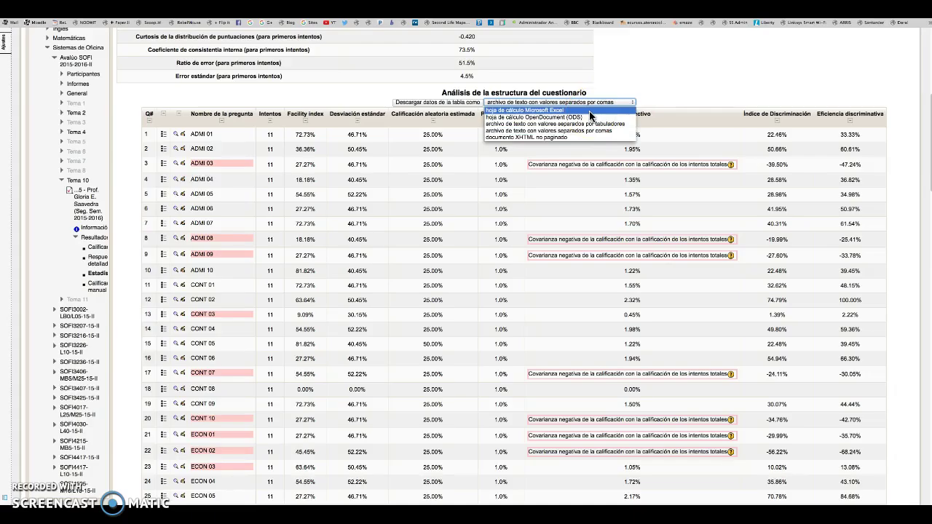
left_click(590, 112)
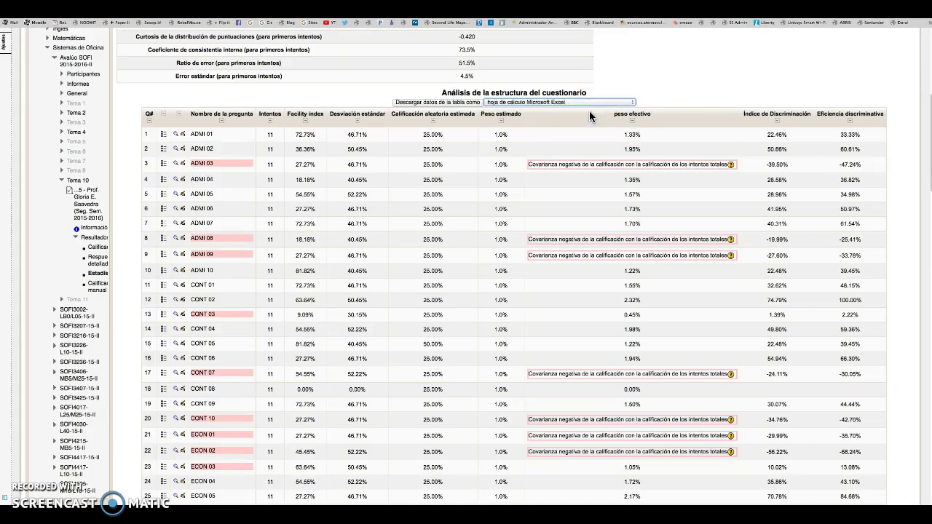
left_click(477, 102)
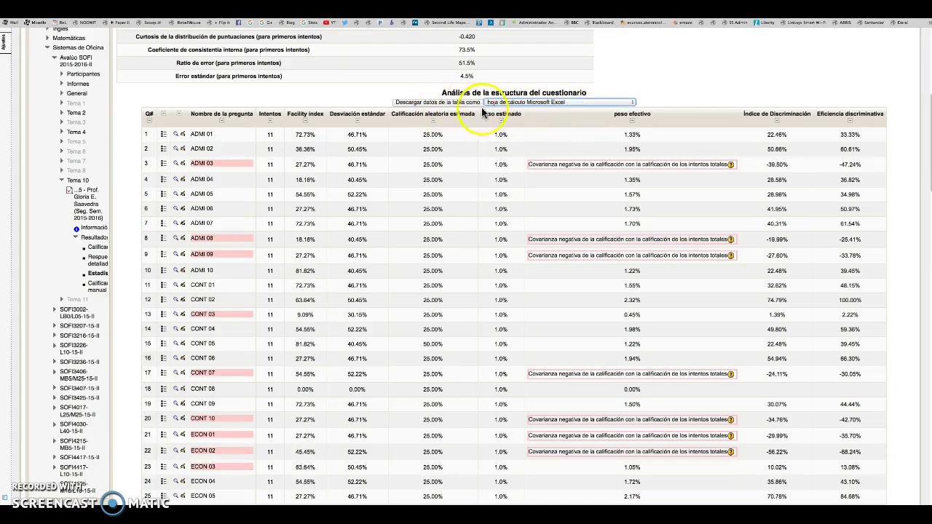
left_click(633, 103)
left_click(633, 103)
left_click(633, 102)
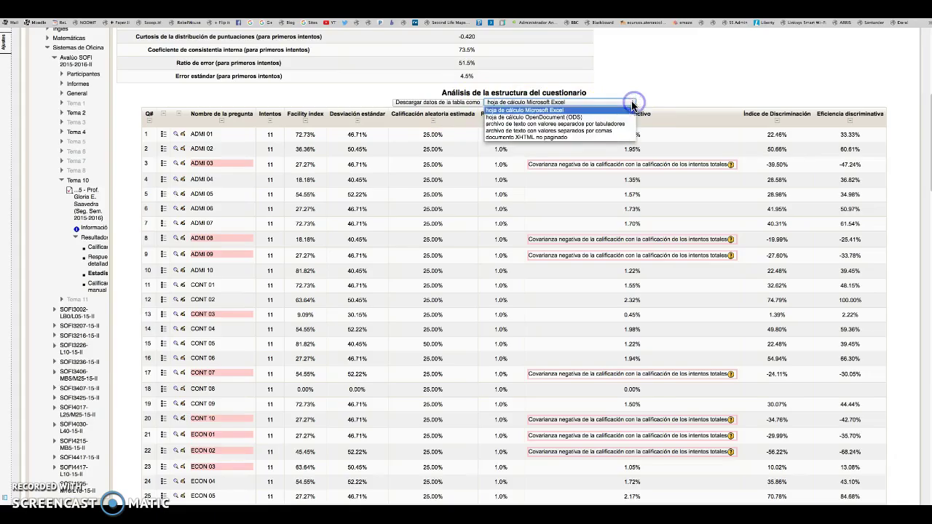
left_click(539, 110)
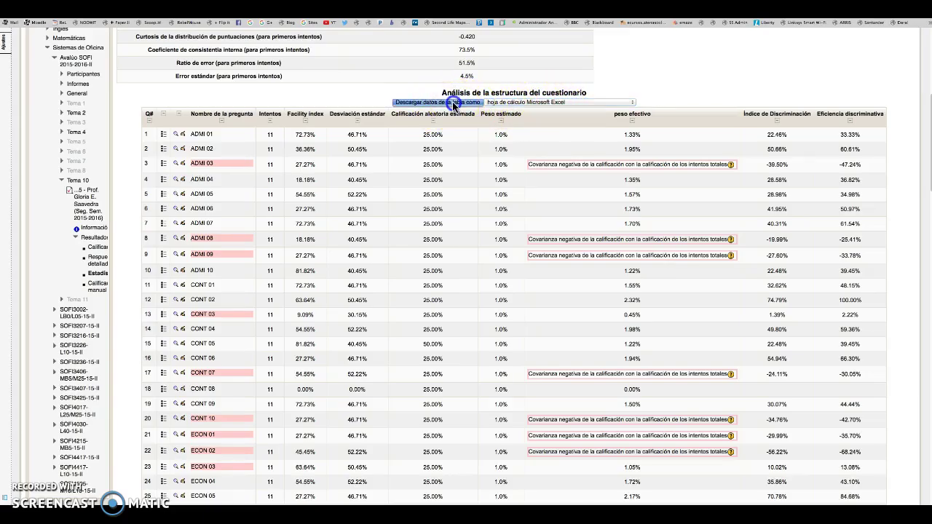
Step: Download the question analysis table and have the file opened with Microsoft Excel instead of saved
left_click(453, 105)
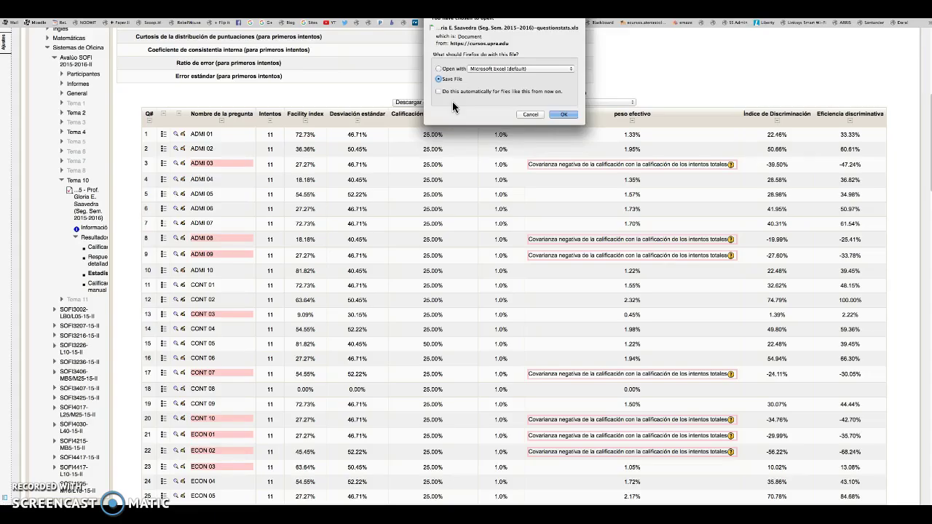
left_click(439, 68)
left_click(564, 115)
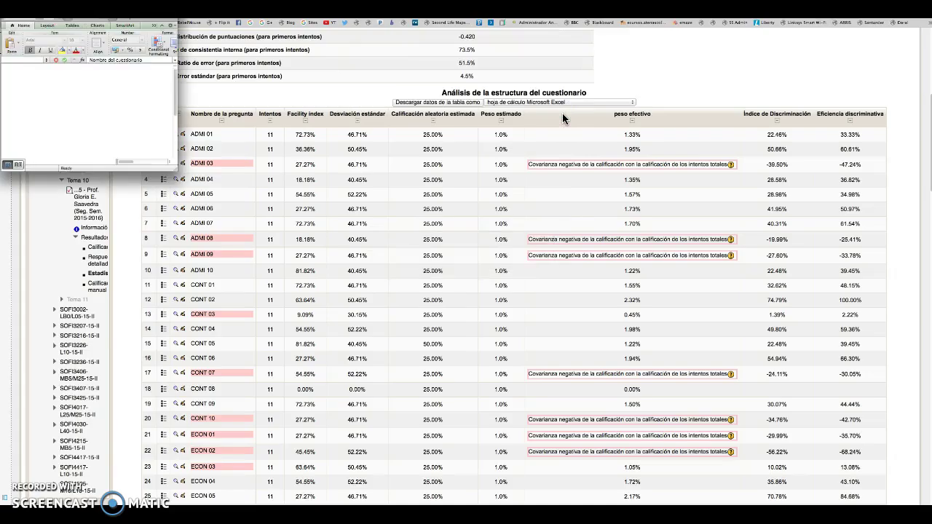
Step: Move the Excel workbook window into view, enlarge it to fill the screen, and select an empty cell below the data
left_click_drag(168, 18, 145, 26)
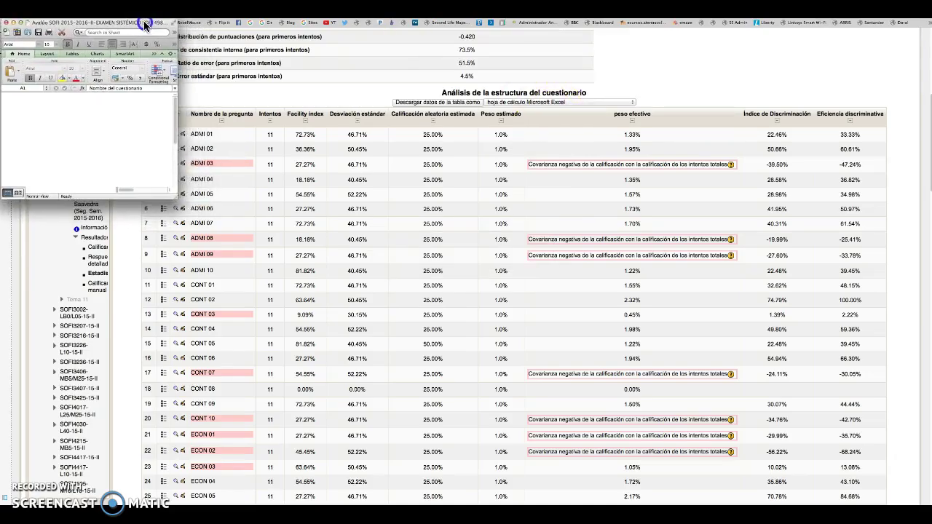
left_click_drag(177, 198, 923, 497)
left_click(699, 436)
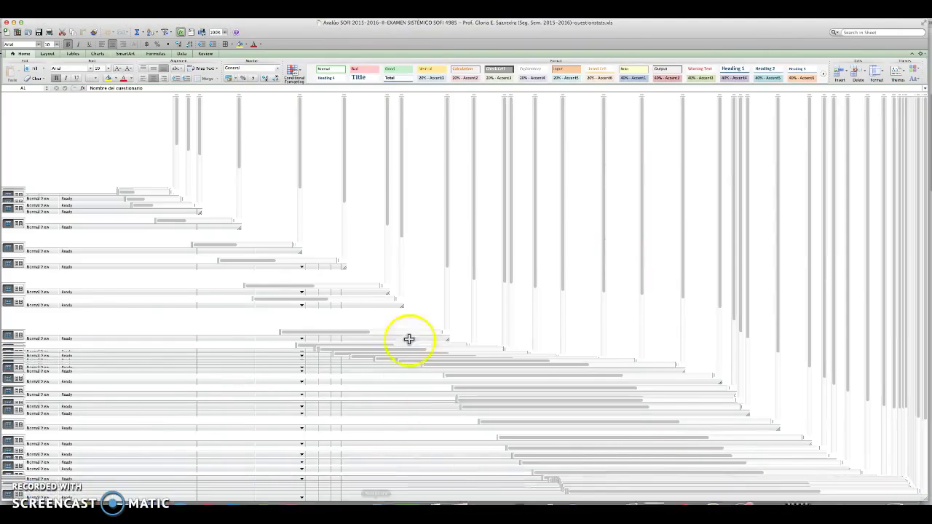
left_click(128, 227)
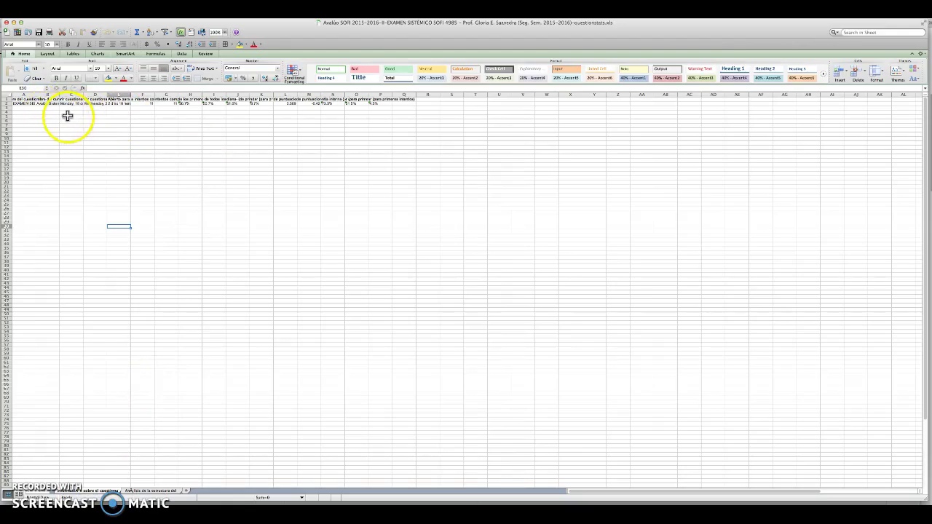
Step: Fit the widths of columns A through E to their contents on the quiz information sheet
left_click_drag(35, 96, 35, 95)
double_click(35, 96)
left_click(174, 94)
double_click(177, 95)
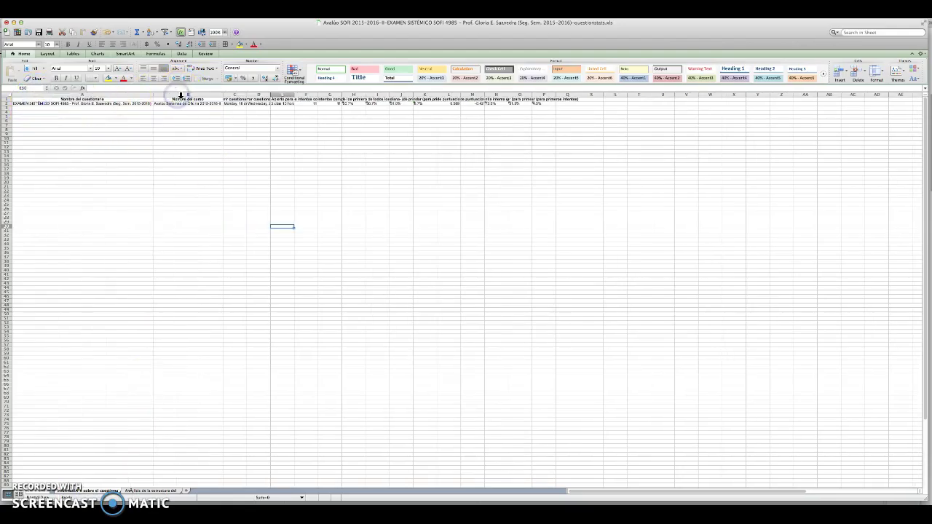
double_click(244, 94)
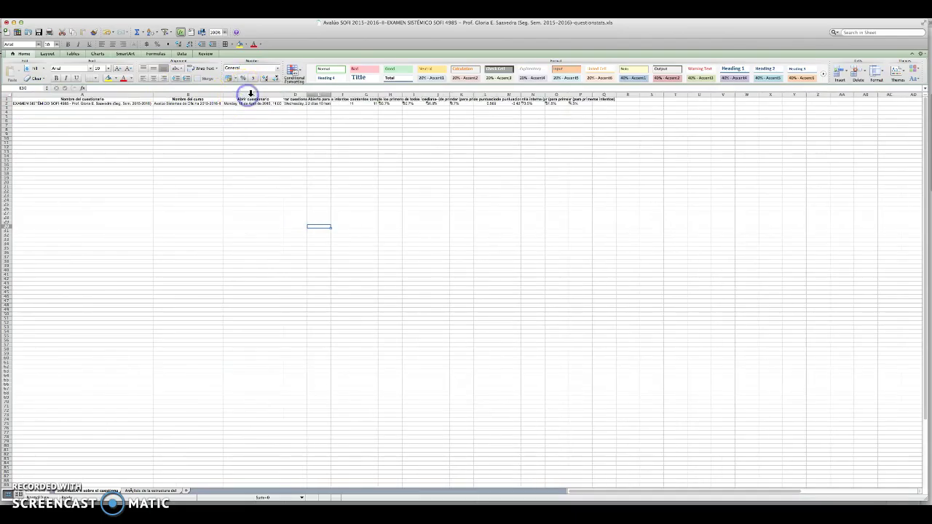
double_click(306, 96)
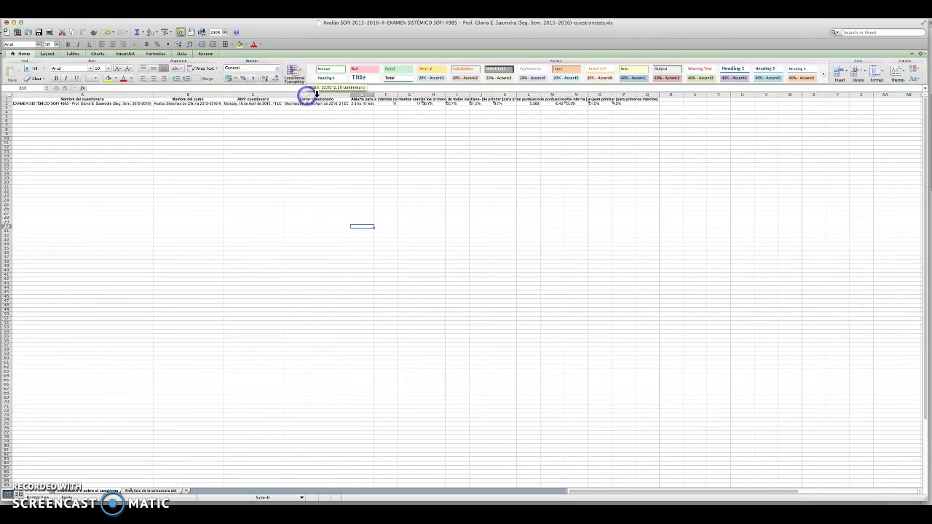
double_click(374, 95)
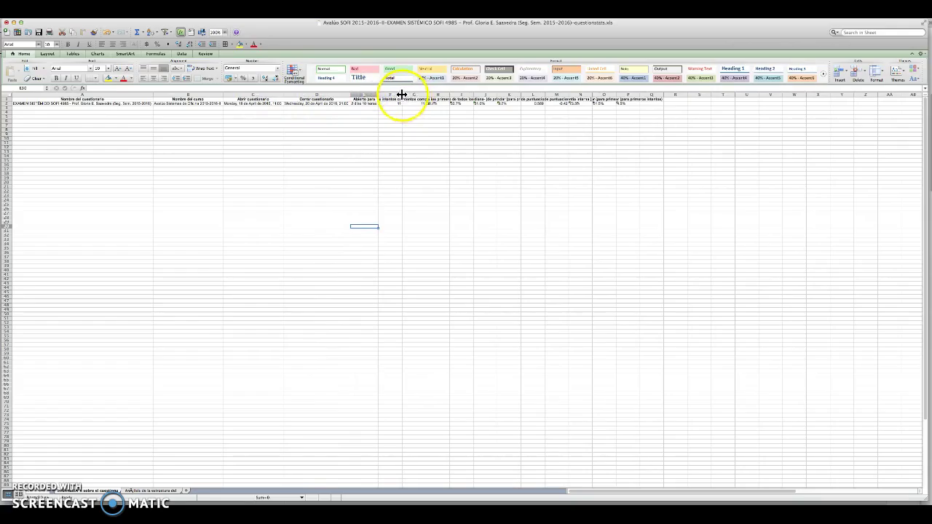
Step: Fit the widths of columns F through J to their contents on the quiz information sheet
double_click(401, 95)
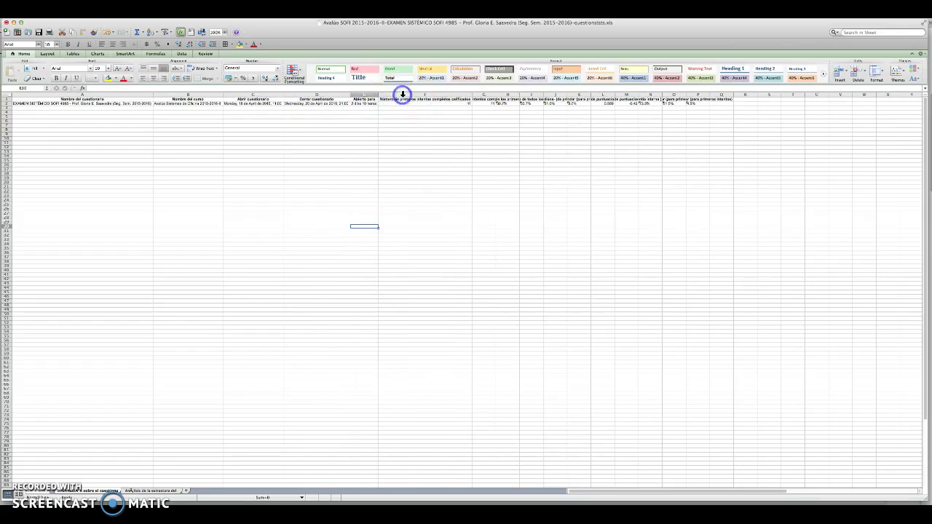
double_click(496, 94)
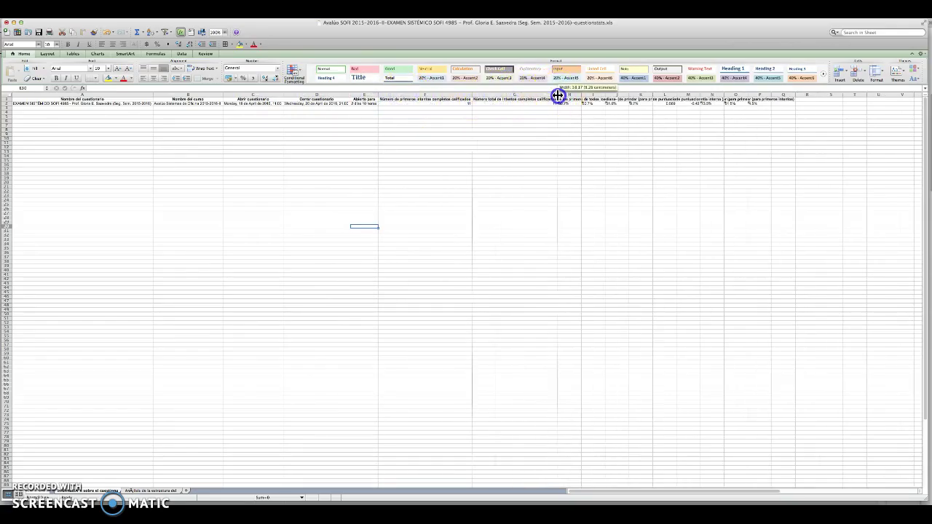
double_click(582, 95)
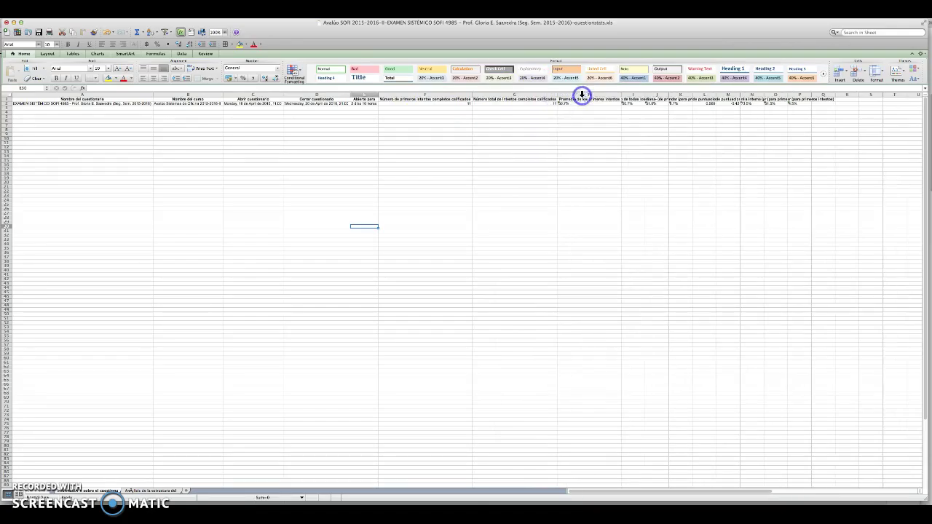
double_click(646, 95)
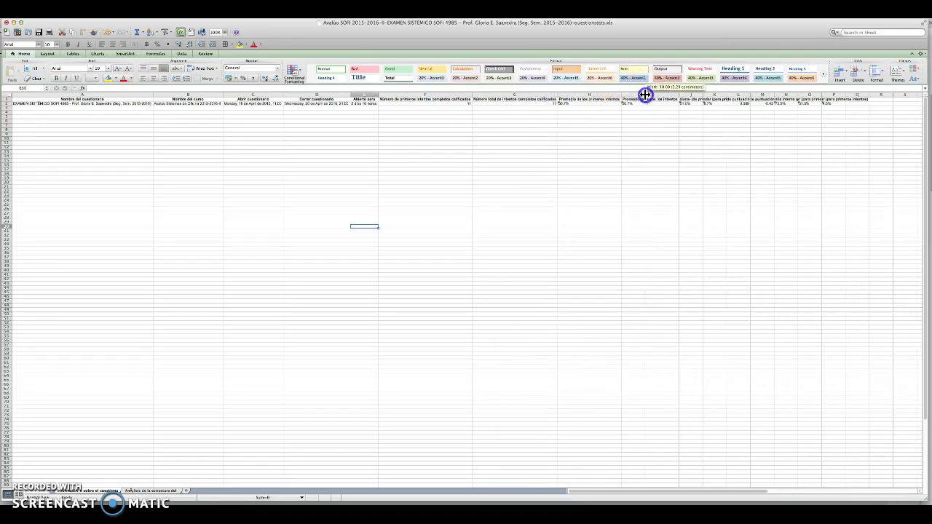
double_click(703, 95)
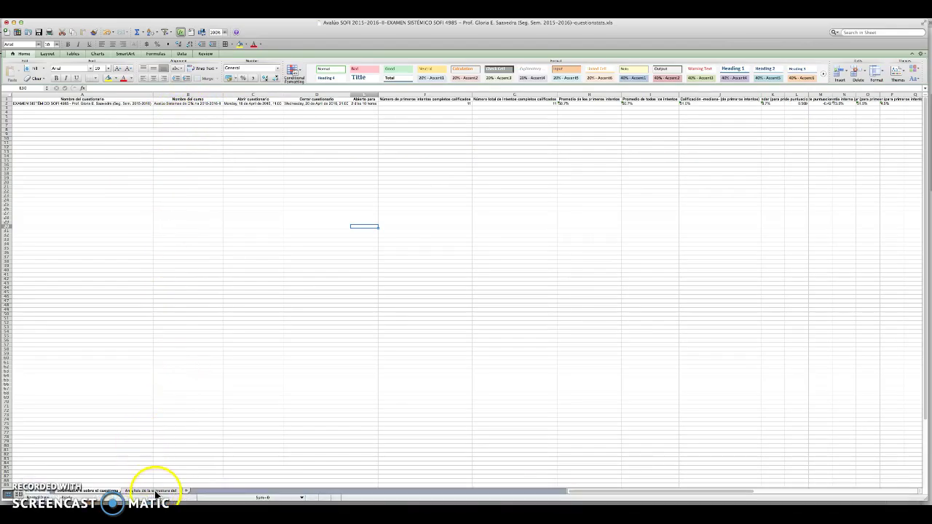
Step: On the Análisis de la estructura del cuestionario sheet, narrow column A and fit columns B through E to their contents
left_click(153, 491)
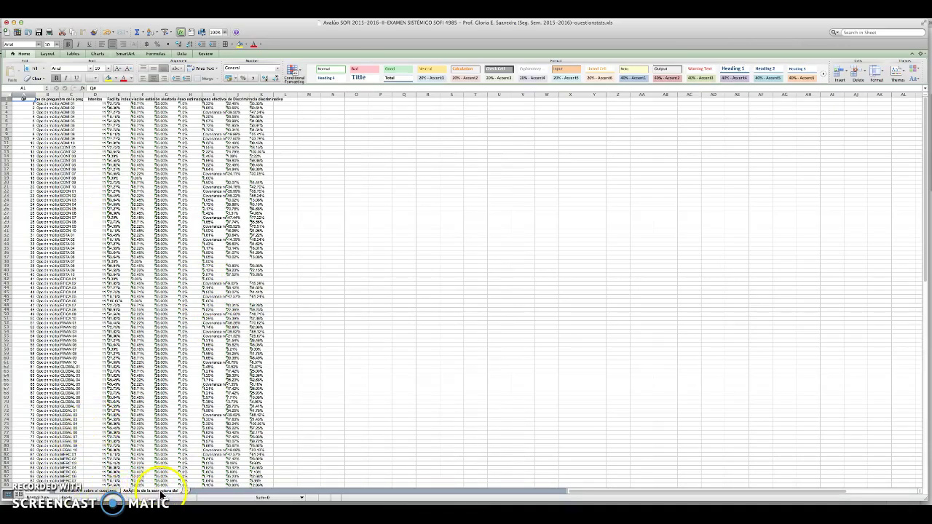
left_click(109, 491)
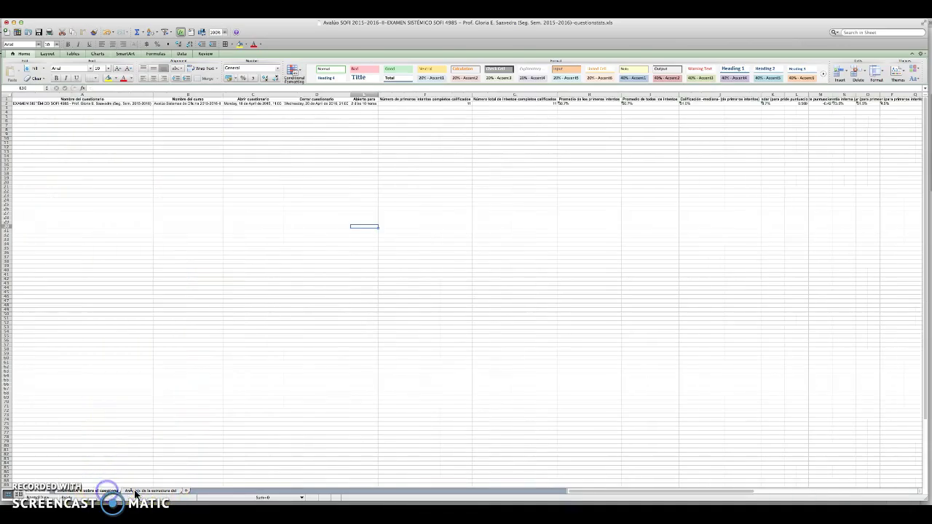
left_click(142, 492)
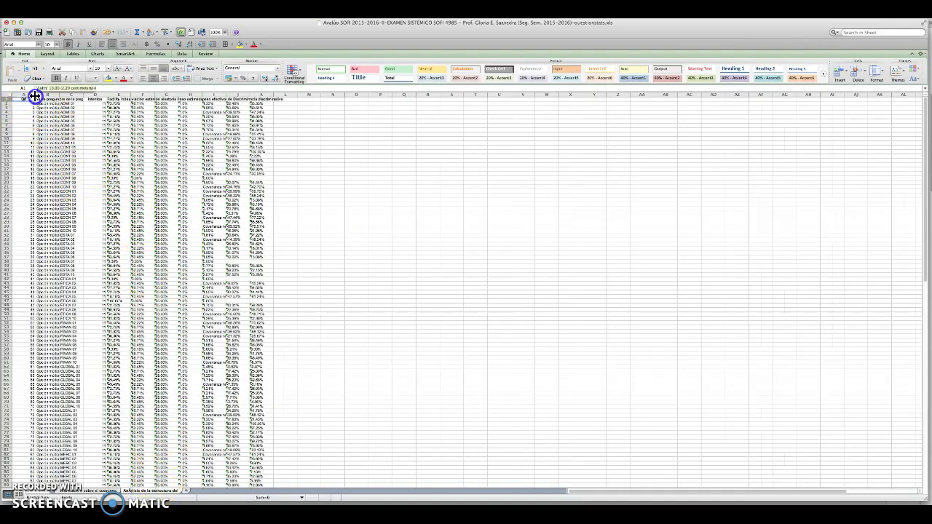
left_click_drag(35, 95, 19, 95)
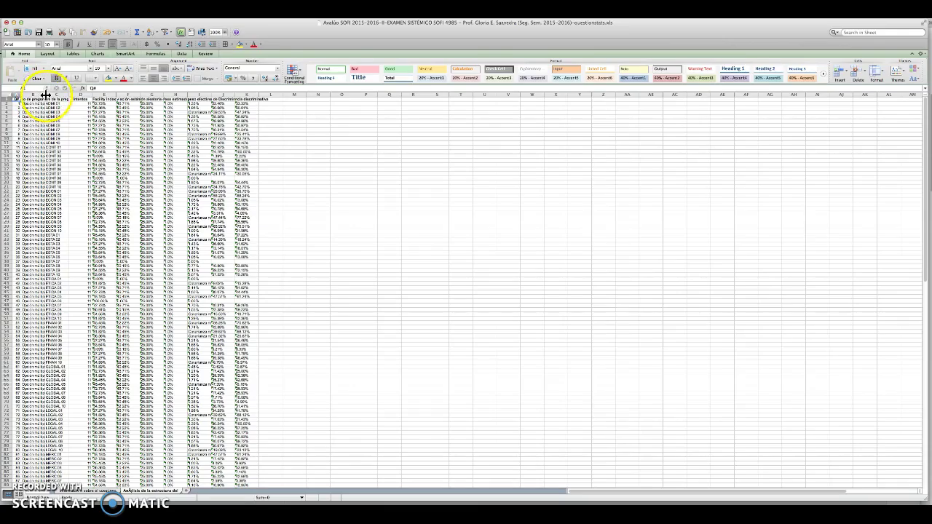
double_click(44, 96)
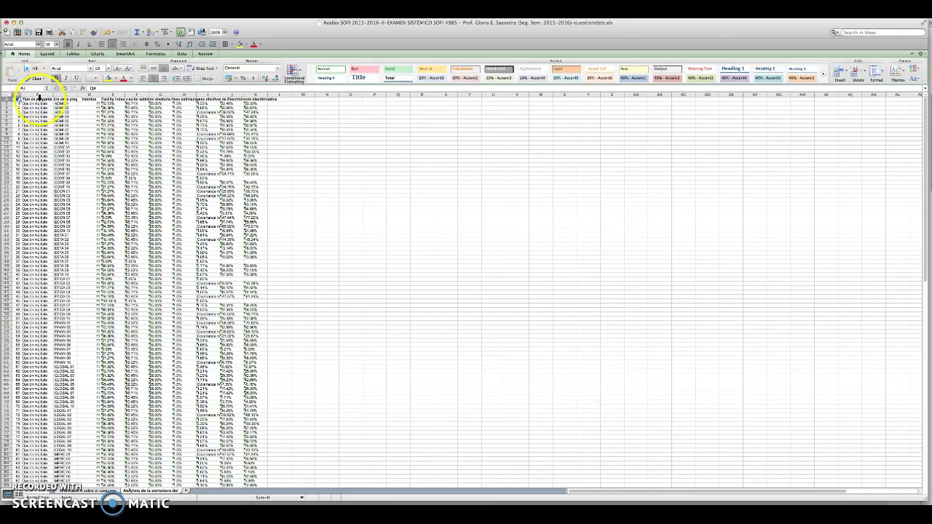
double_click(76, 95)
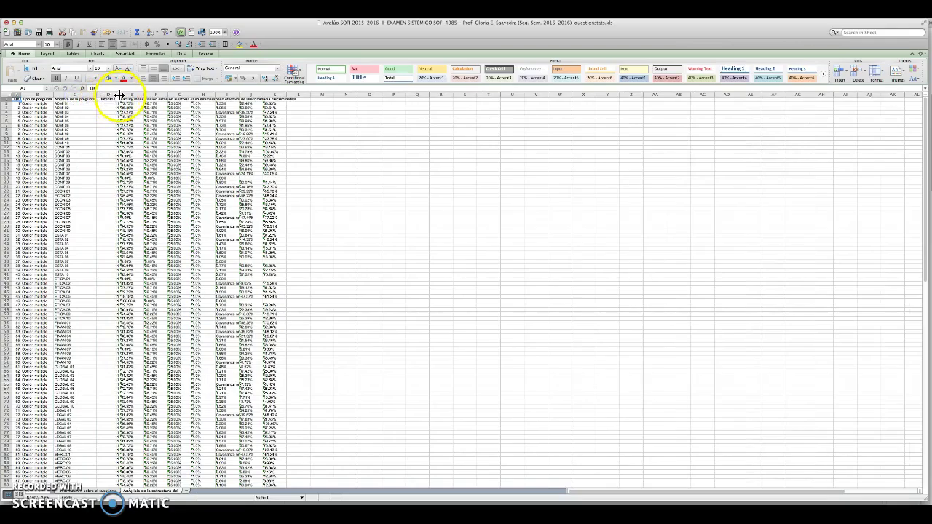
double_click(118, 95)
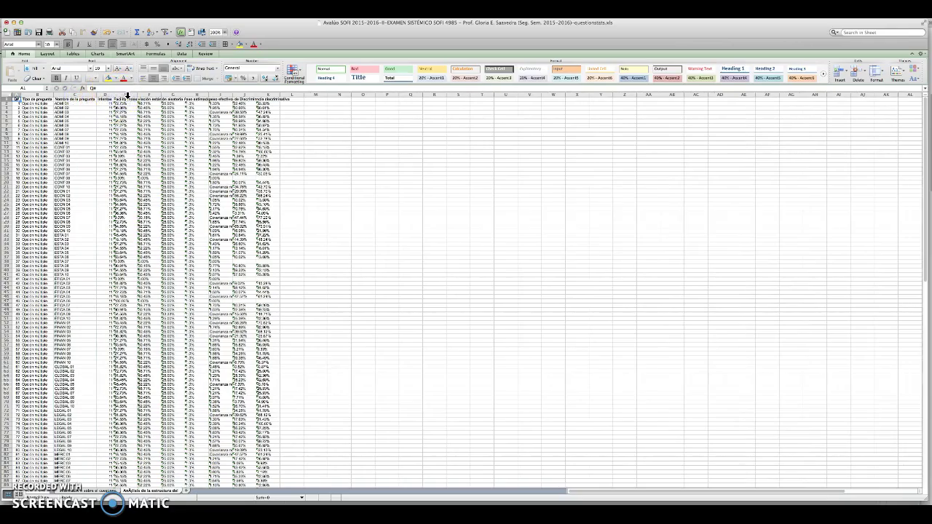
double_click(136, 95)
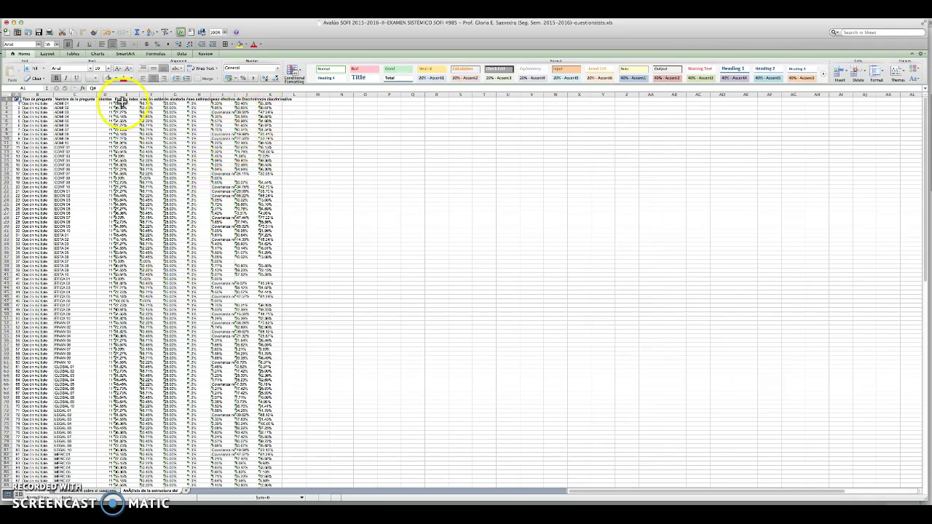
Step: Close the Excel workbook without saving its changes and return to the quiz statistics report in Moodle
left_click(6, 24)
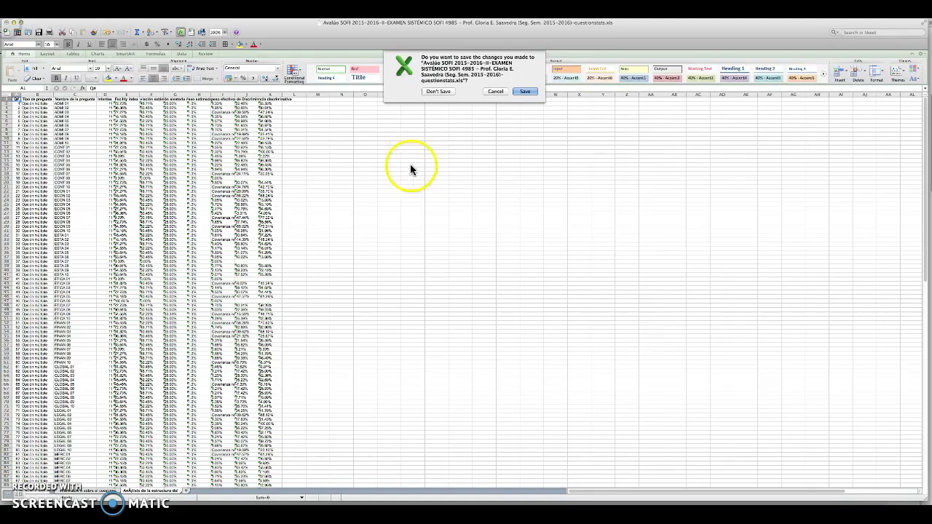
left_click(431, 92)
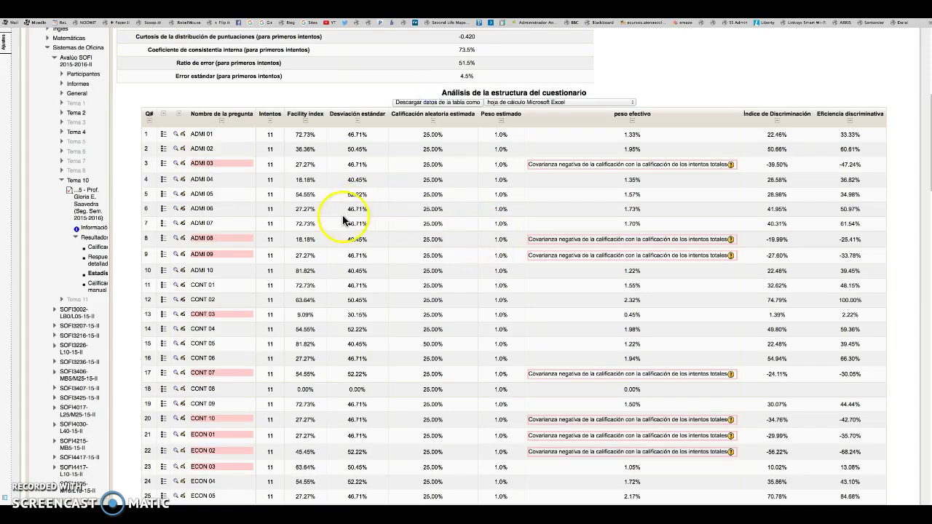
scroll(335, 218, "up", 5)
scroll(345, 198, "up", 2)
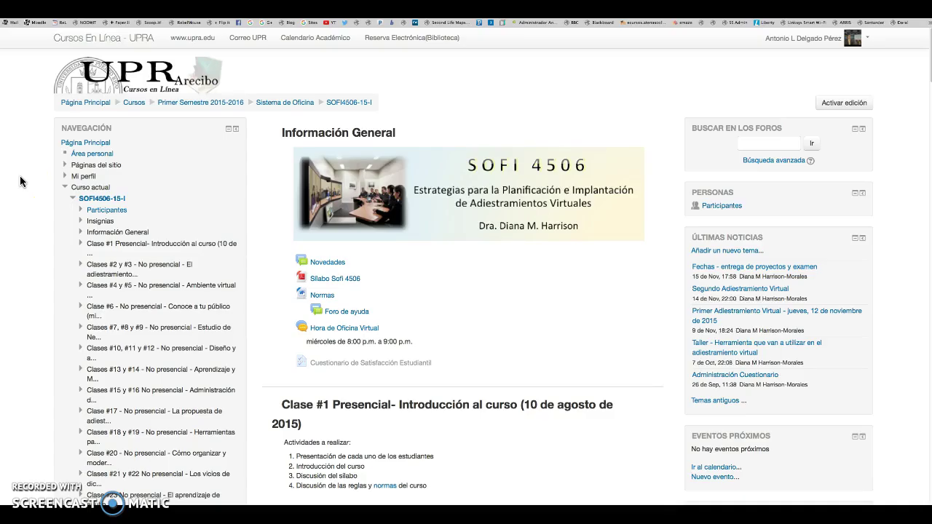
Step: In course SOFI4506-15-I, open Prueba Formal #1 under Clase #28 and show the report of its attempts
scroll(20, 176, "down", 3)
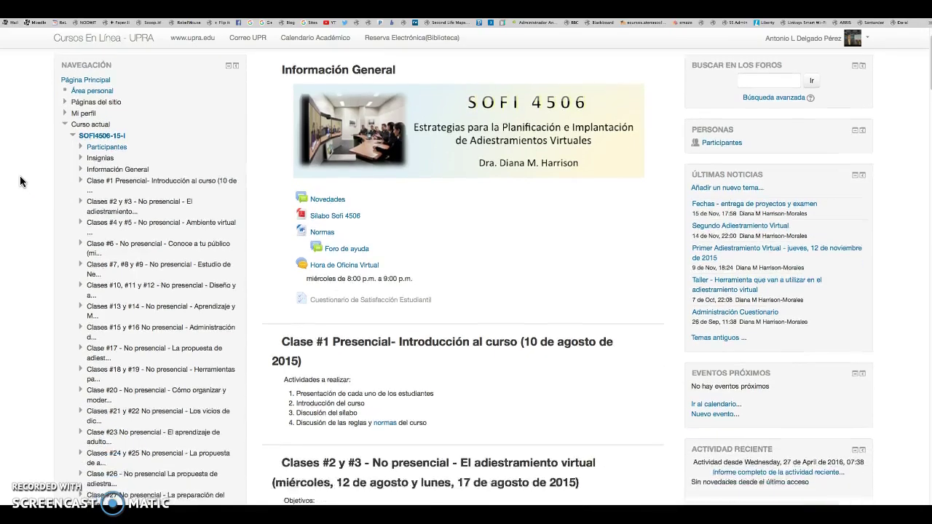
scroll(20, 181, "down", 20)
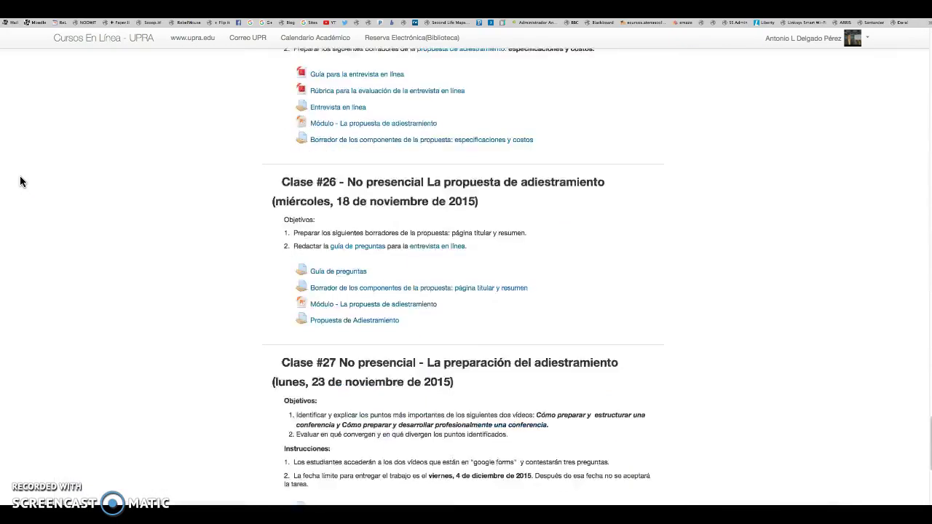
scroll(20, 178, "down", 10)
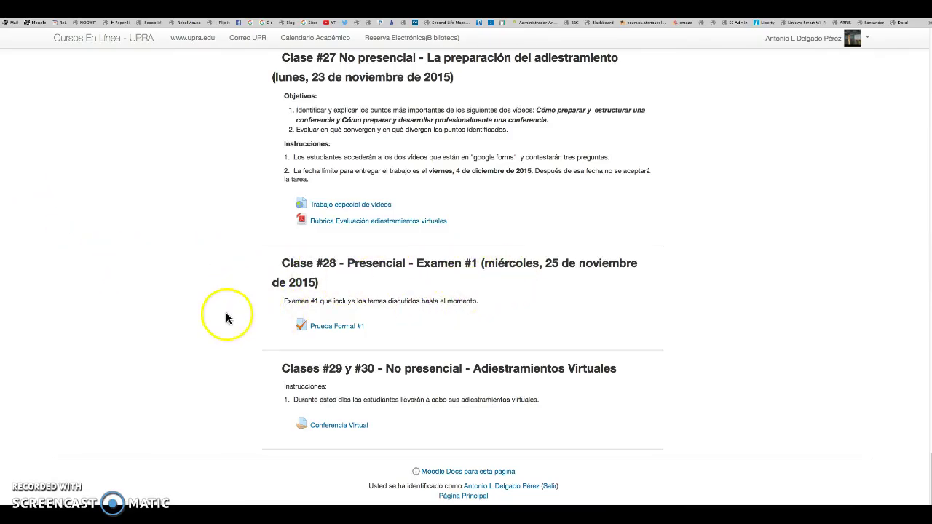
left_click(342, 328)
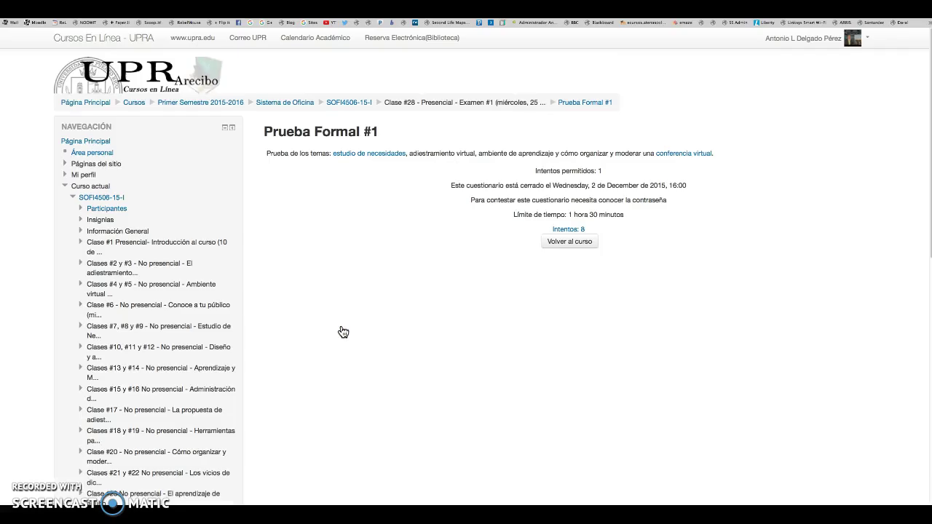
left_click(568, 229)
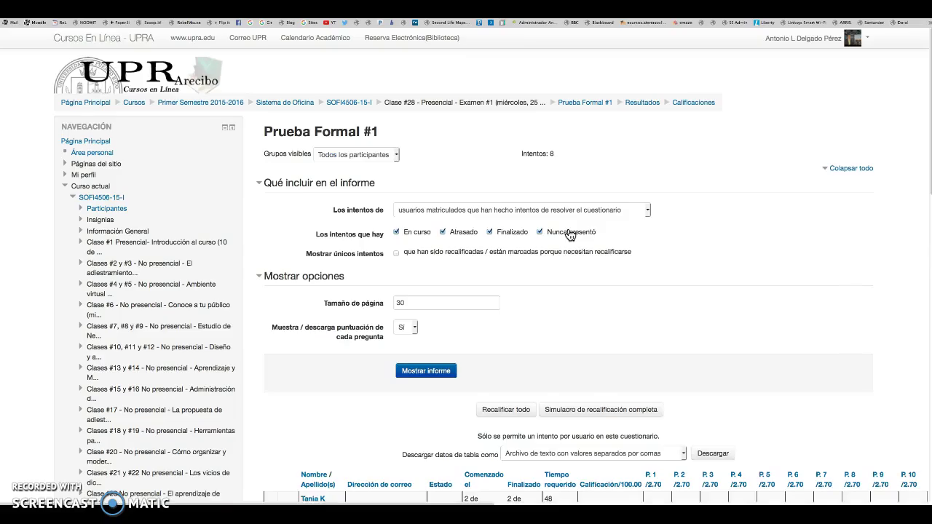
Step: Examine the students' grades and per-question scores in the Prueba Formal #1 attempts table, including the overall averages
scroll(570, 235, "down", 9)
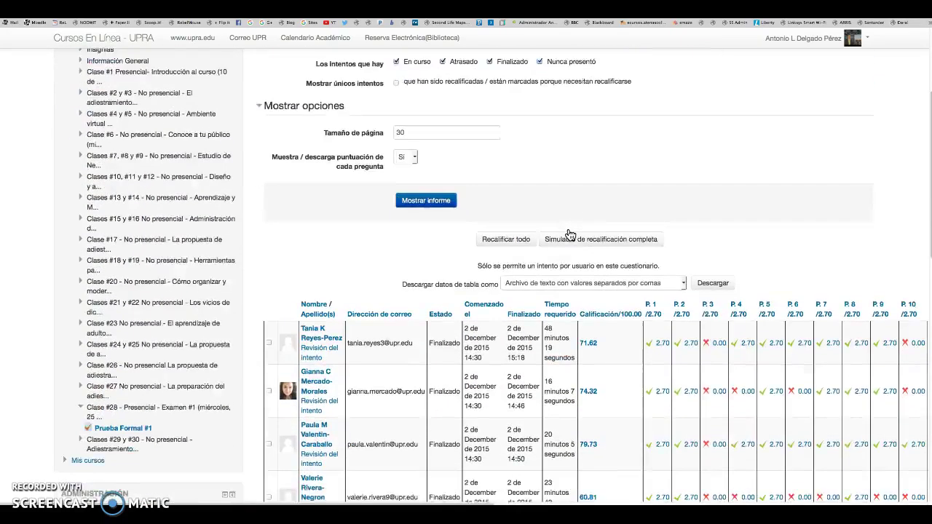
scroll(570, 234, "down", 2)
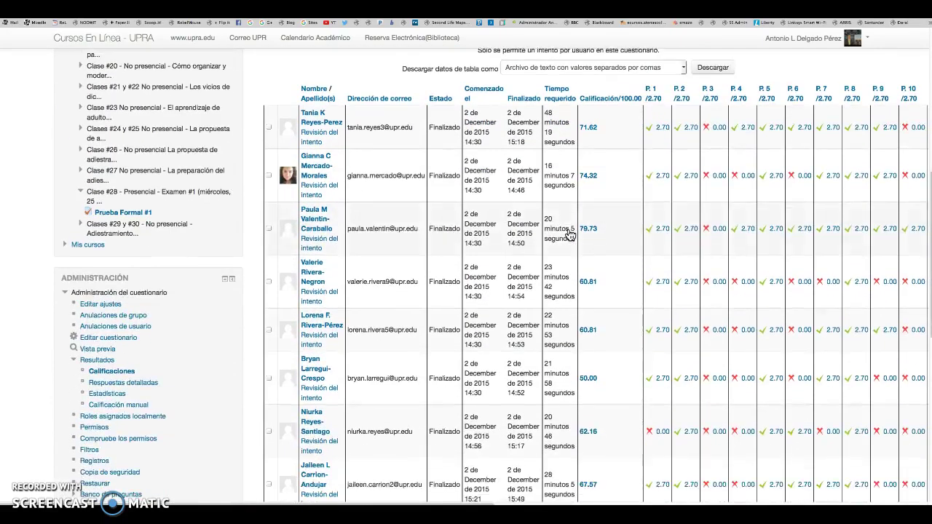
scroll(571, 235, "down", 1)
scroll(570, 235, "down", 1)
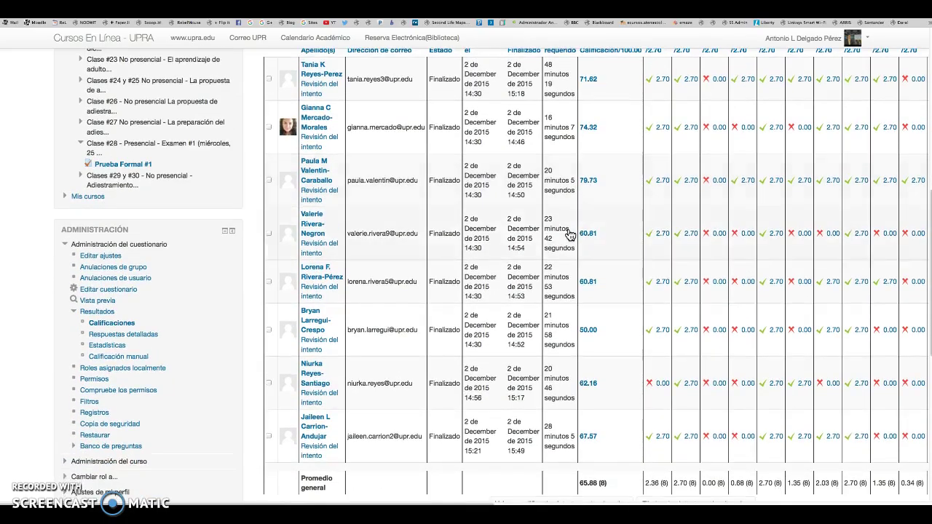
scroll(570, 234, "up", 2)
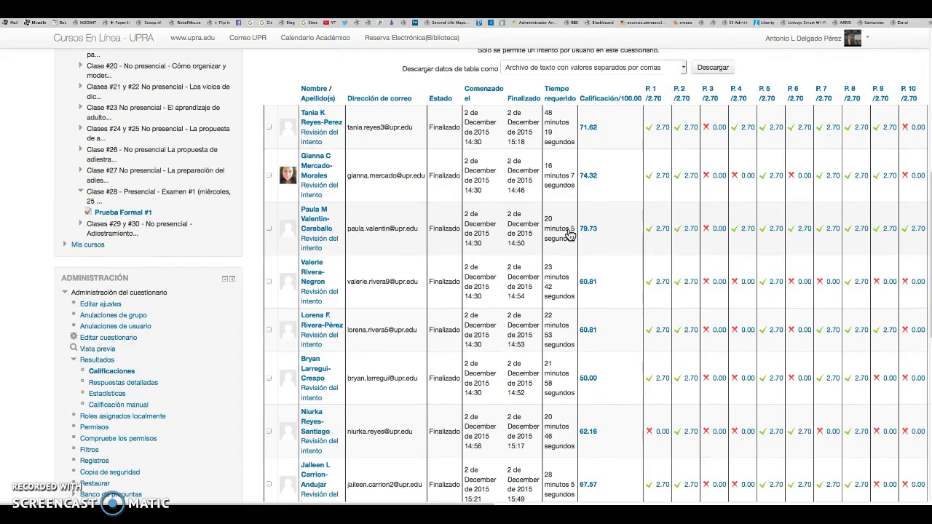
scroll(571, 235, "down", 3)
scroll(570, 235, "down", 4)
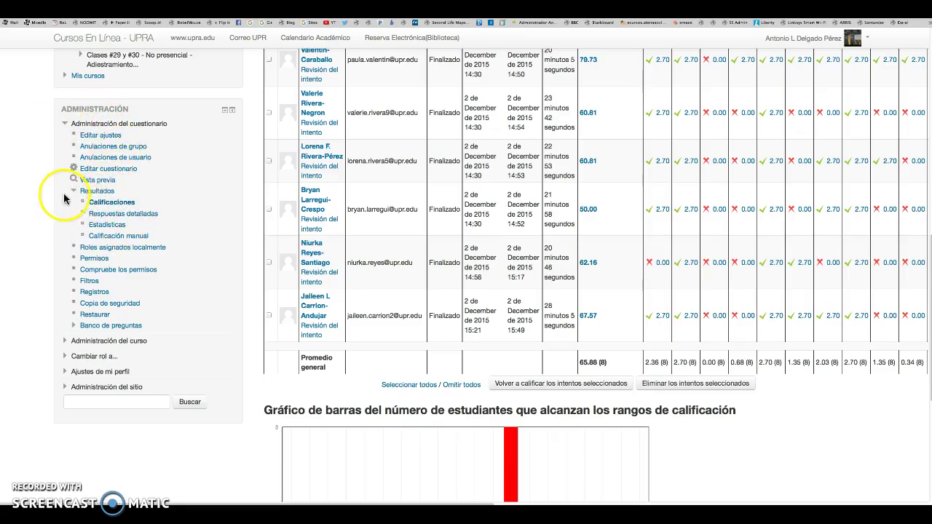
Step: Open the Estadísticas report for Prueba Formal #1 and review the figures under Información sobre el cuestionario
left_click(102, 228)
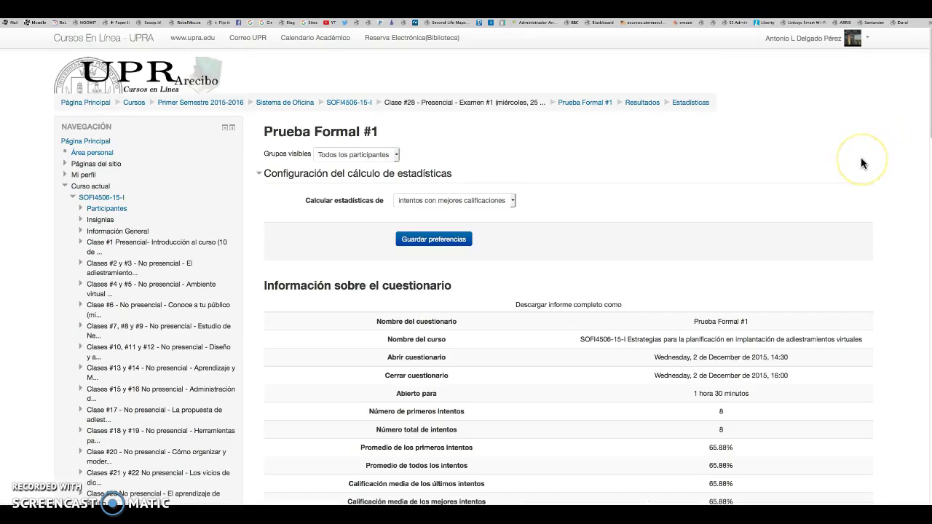
scroll(861, 160, "down", 2)
scroll(862, 160, "down", 4)
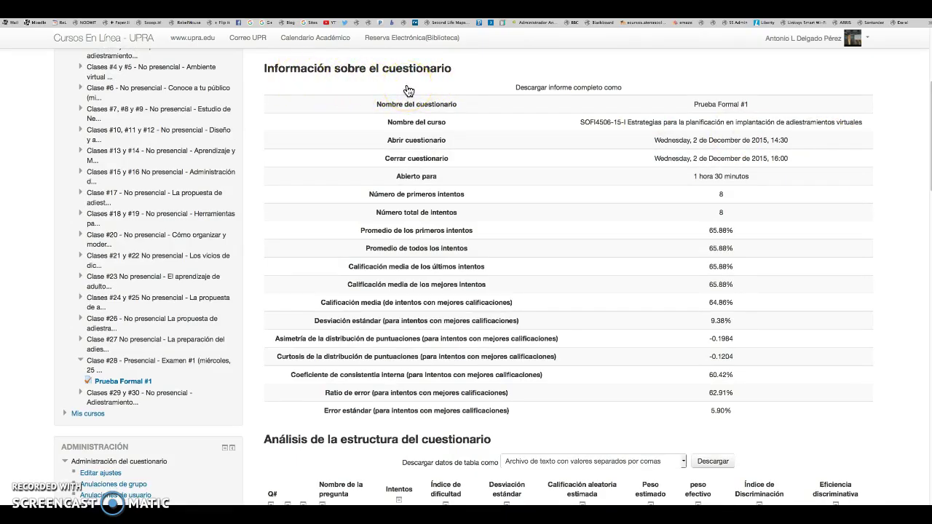
scroll(408, 91, "down", 1)
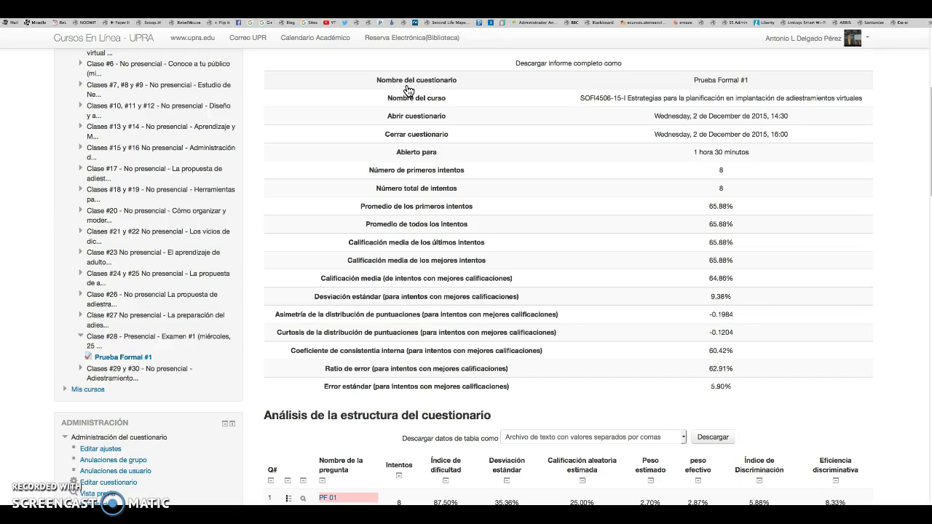
Step: Examine the difficulty, discrimination and discriminative efficiency columns for each question in Análisis de la estructura del cuestionario
scroll(408, 90, "down", 5)
scroll(408, 90, "down", 4)
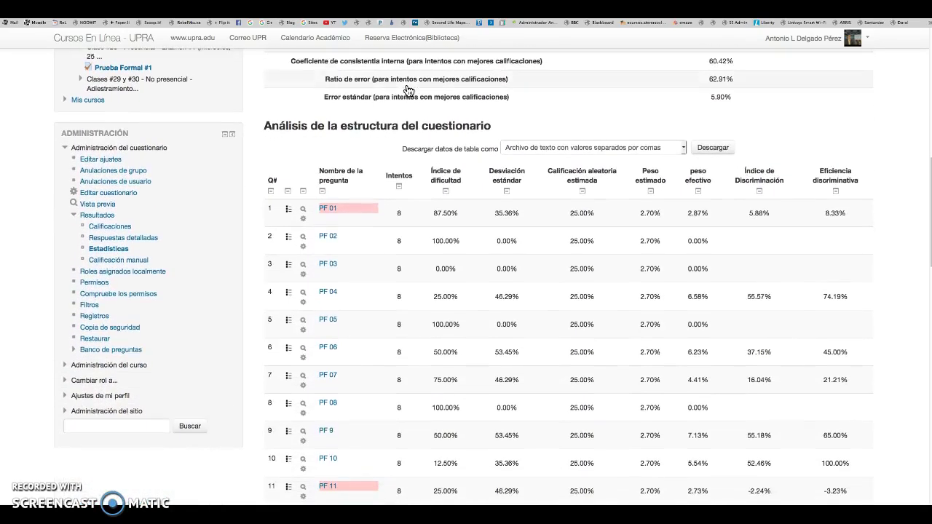
scroll(407, 90, "down", 2)
scroll(408, 89, "down", 1)
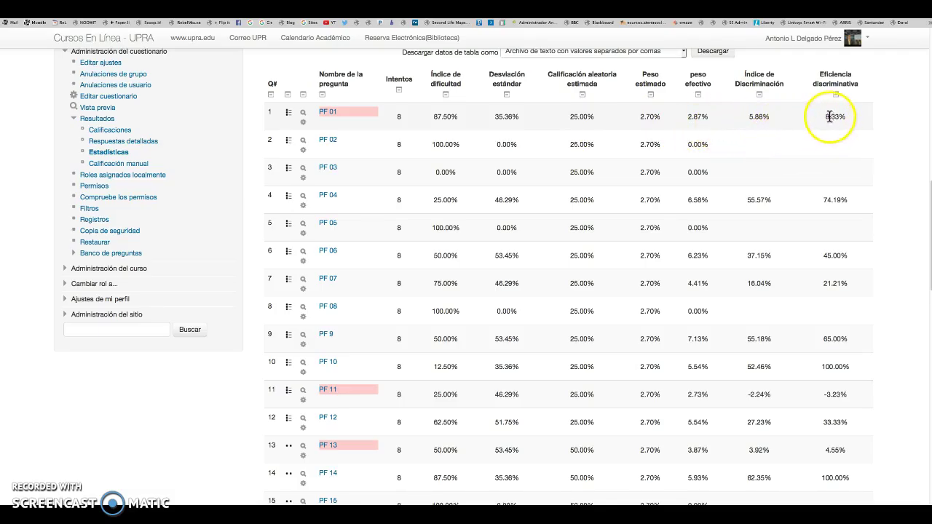
Step: Download the Análisis de la estructura del cuestionario table as a Microsoft Excel spreadsheet and open it in Excel
scroll(548, 182, "up", 1)
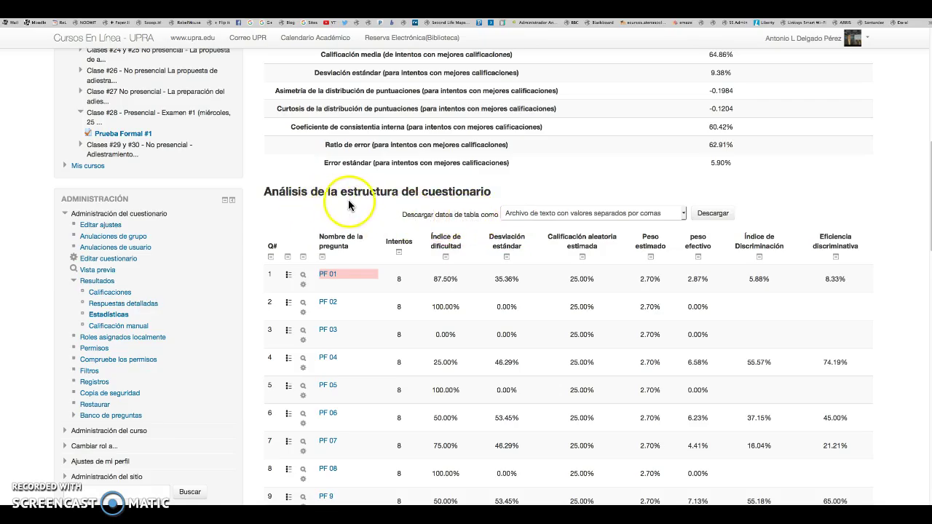
left_click(683, 214)
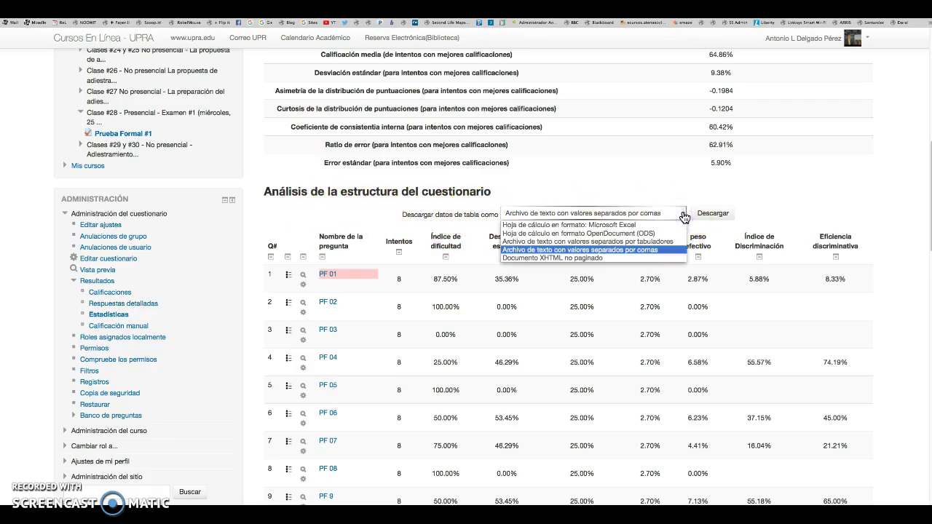
left_click(610, 225)
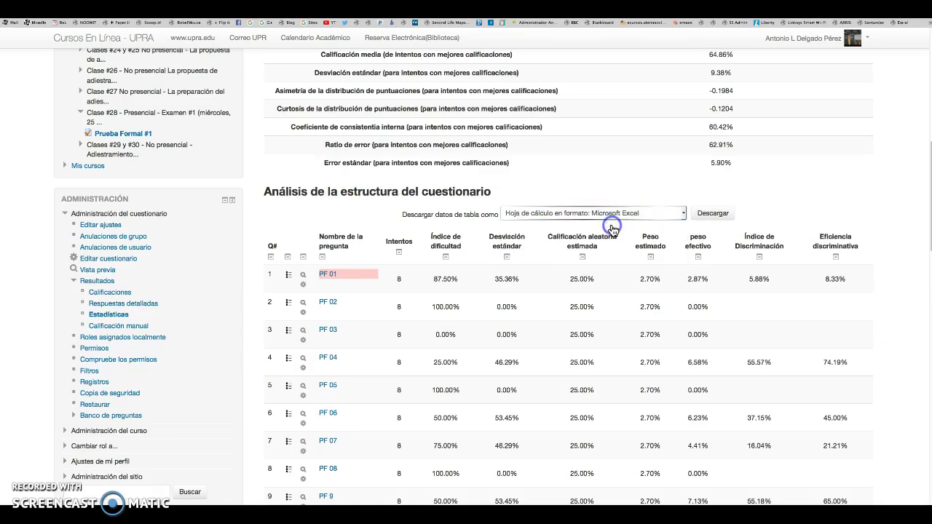
left_click(711, 216)
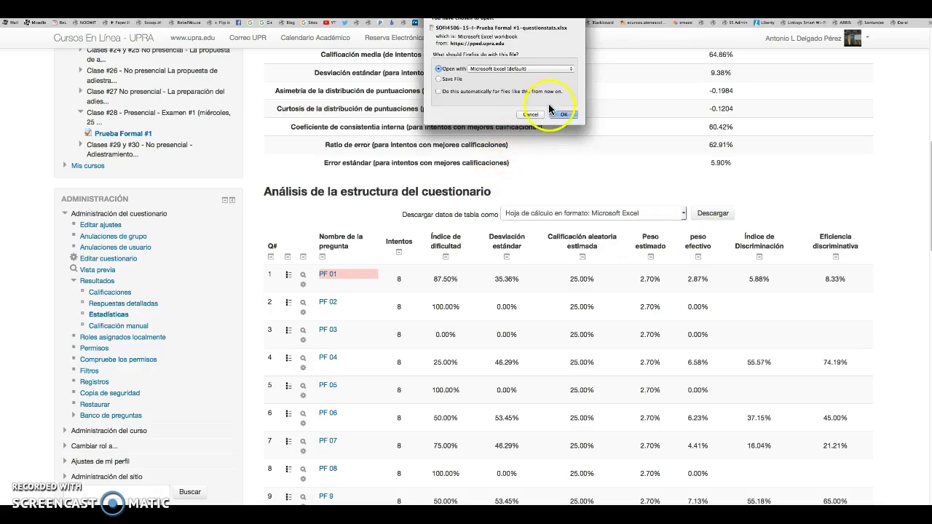
left_click(563, 114)
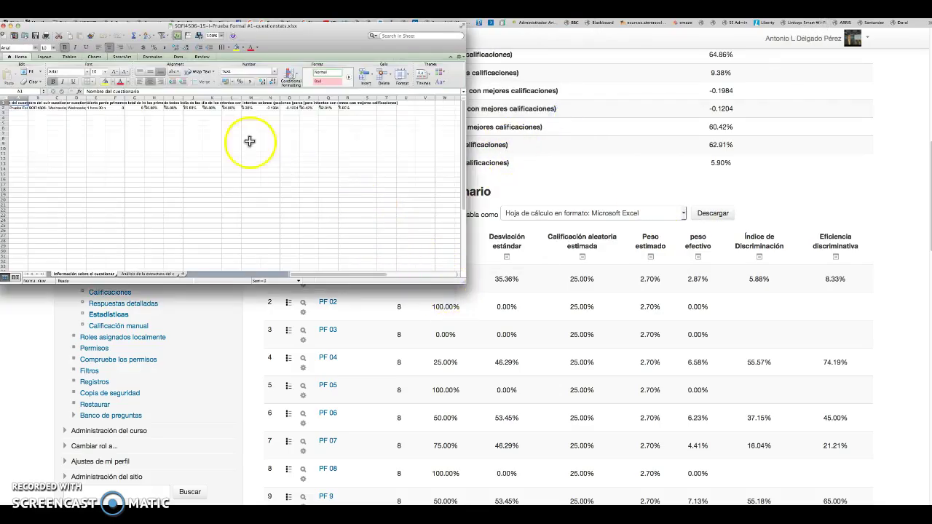
Step: Enlarge the workbook window to fill the screen and widen columns H and I on the Información sobre el cuestionario sheet
left_click_drag(113, 31, 113, 27)
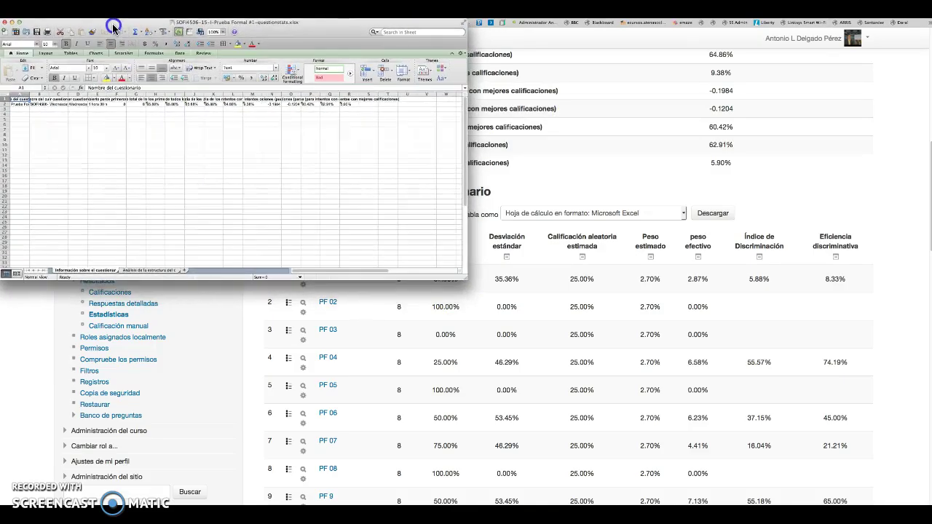
left_click_drag(478, 292, 929, 506)
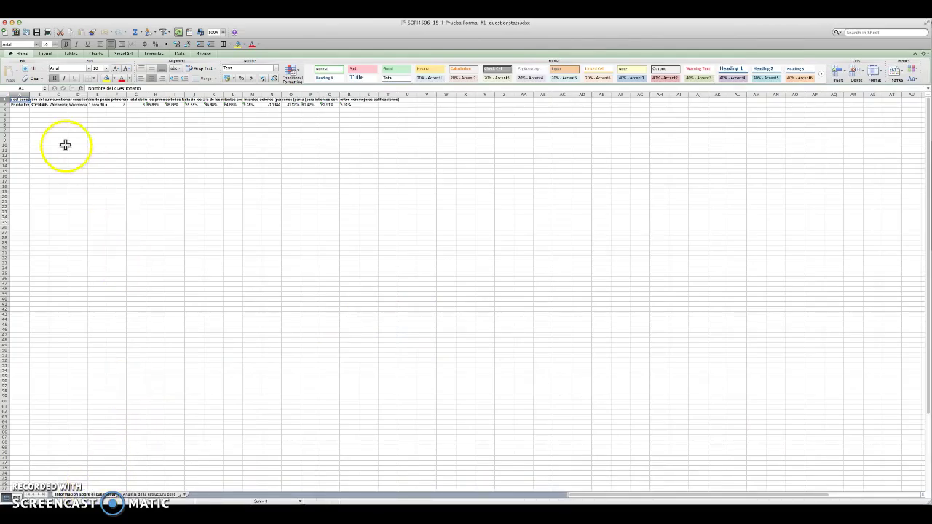
left_click_drag(166, 95, 267, 95)
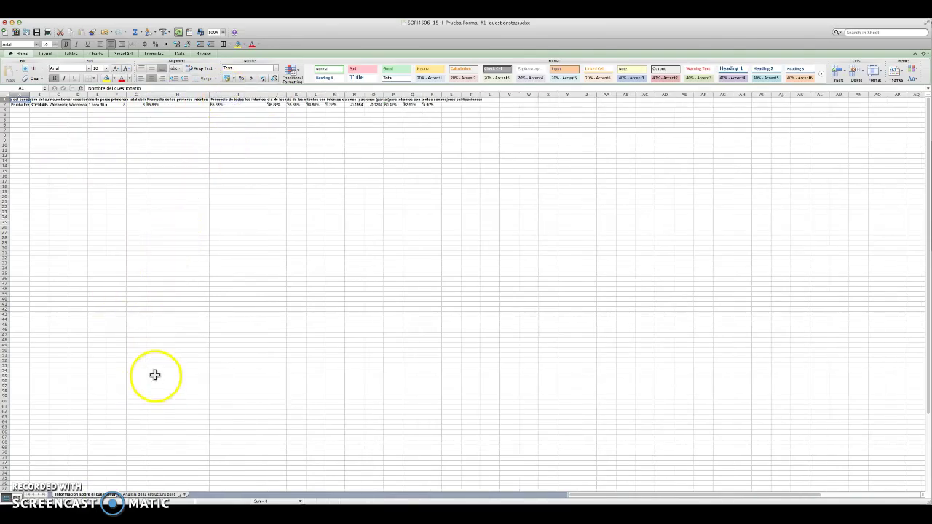
Step: On the Análisis de la estructura del cuestionario sheet, fit the widths of columns A through K to their contents
left_click(148, 495)
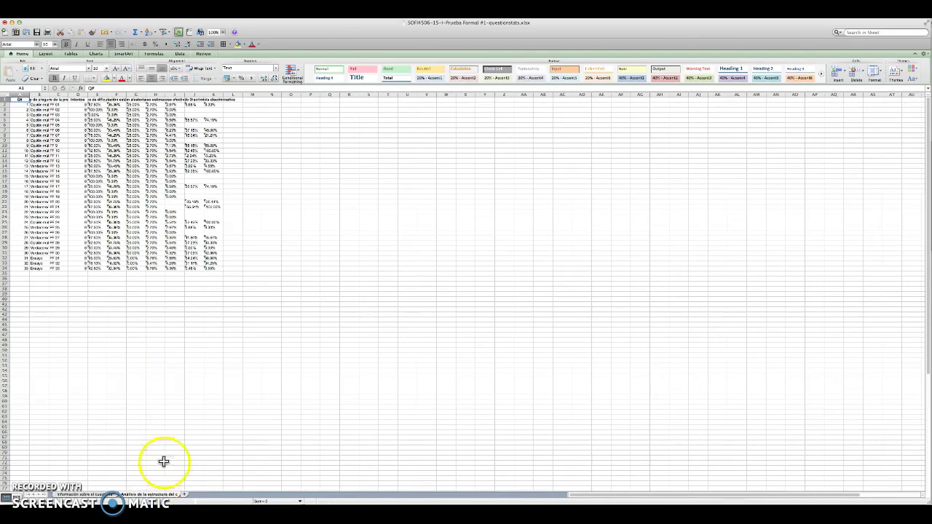
double_click(29, 95)
double_click(34, 93)
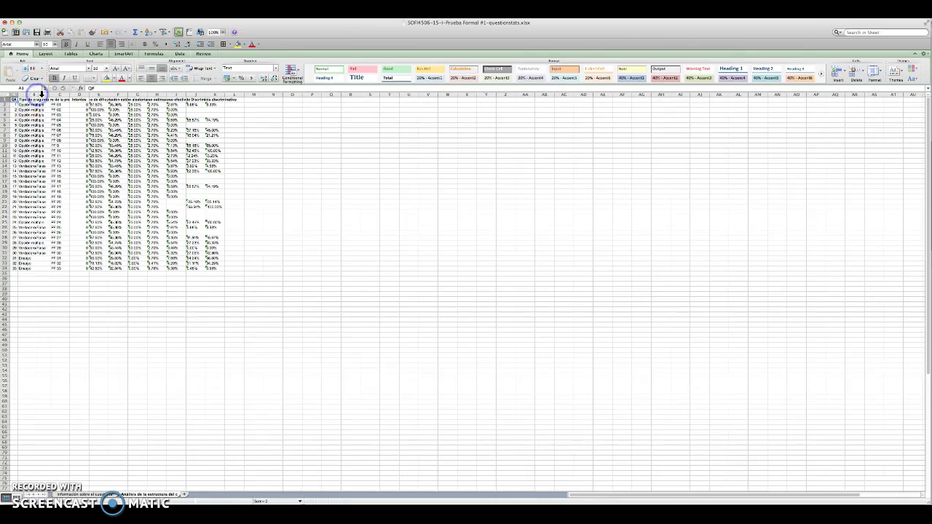
double_click(70, 93)
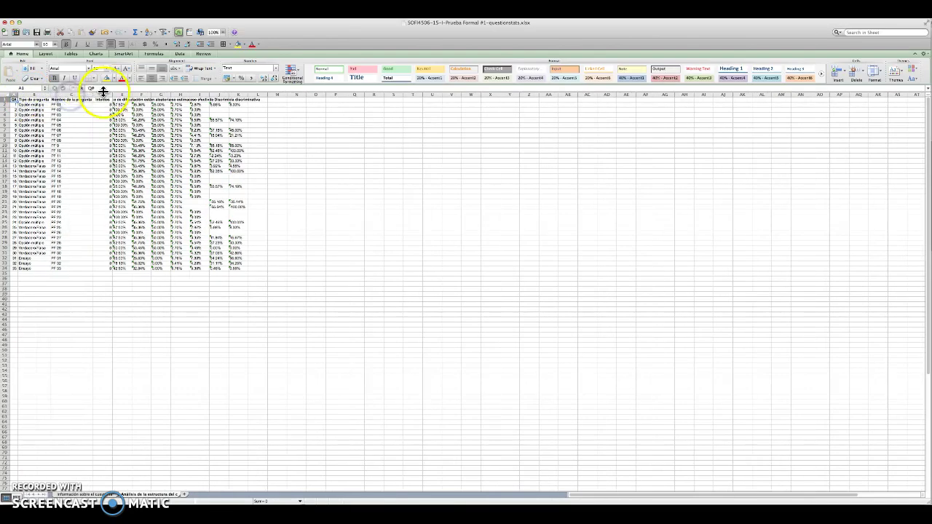
double_click(110, 93)
double_click(128, 95)
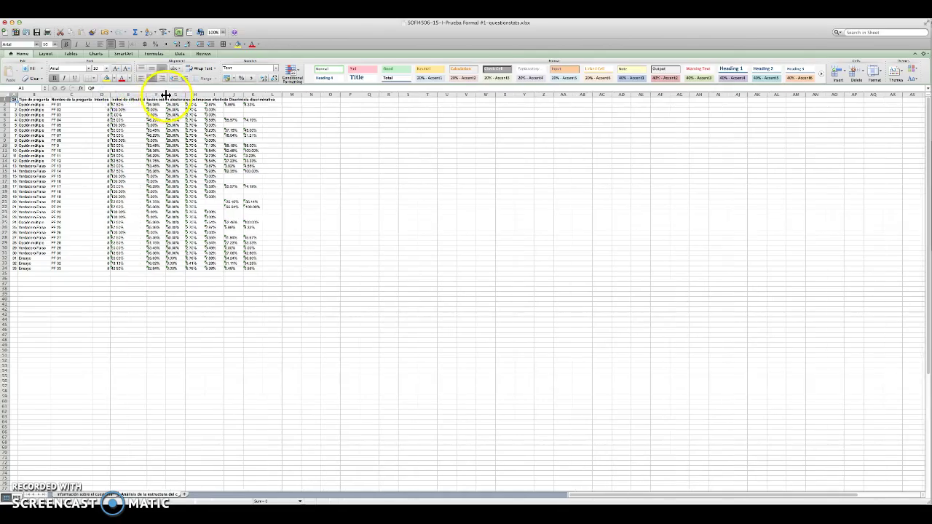
double_click(166, 95)
left_click_drag(203, 94, 261, 94)
double_click(205, 95)
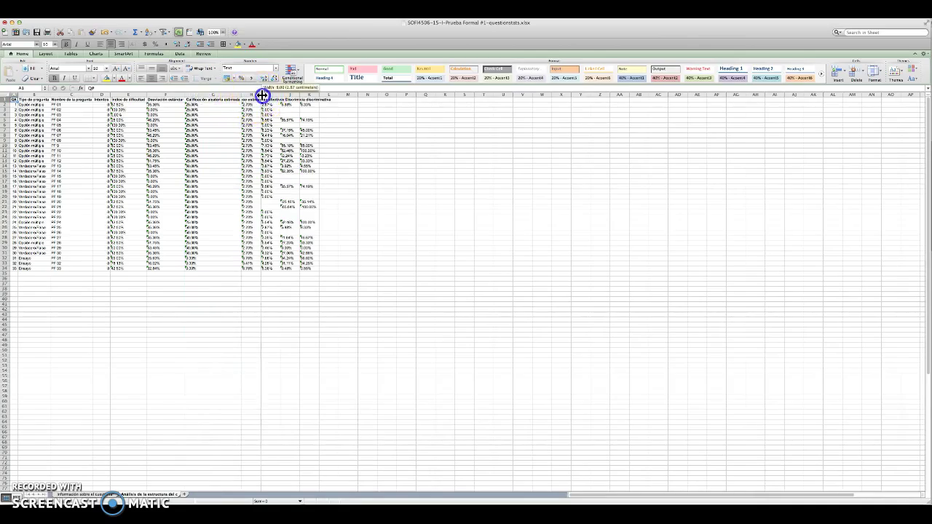
double_click(261, 95)
double_click(289, 95)
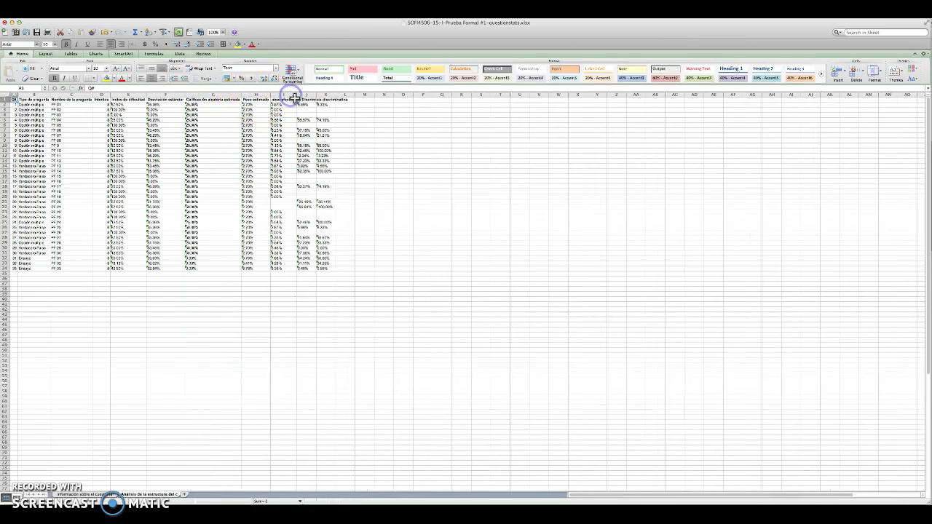
double_click(317, 94)
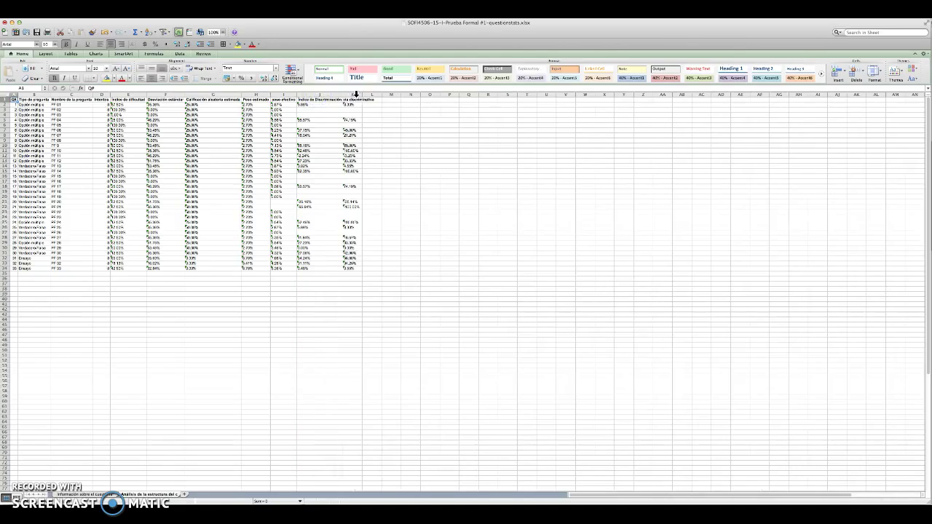
double_click(356, 95)
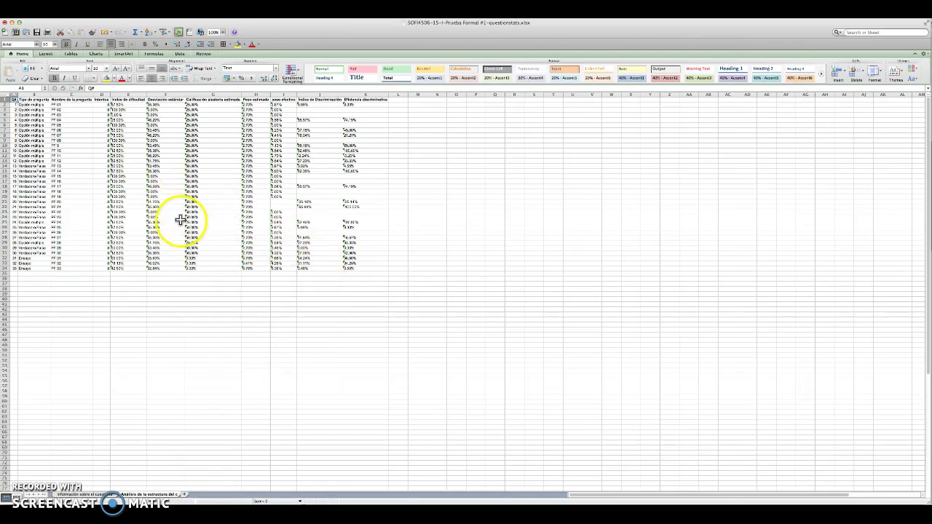
Step: Close the workbook without saving and return to Información sobre el cuestionario in the Moodle statistics report
left_click(4, 22)
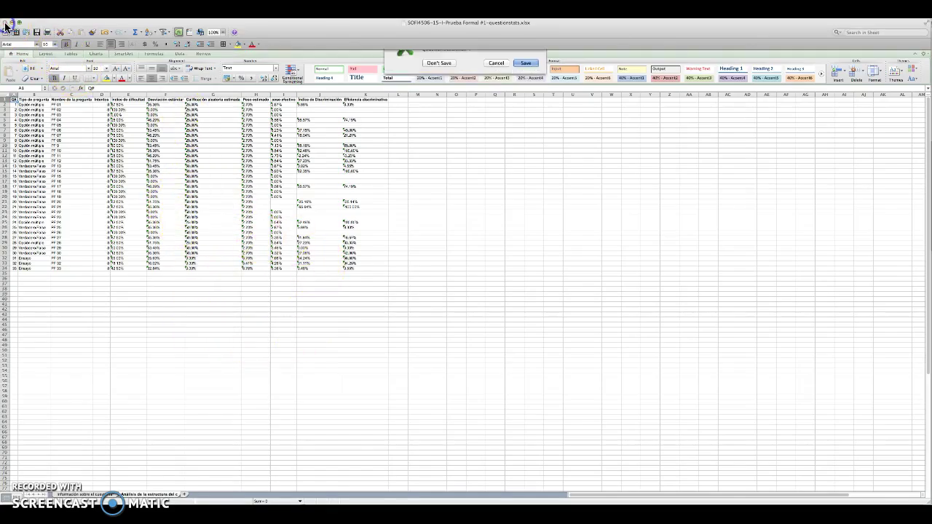
left_click(435, 82)
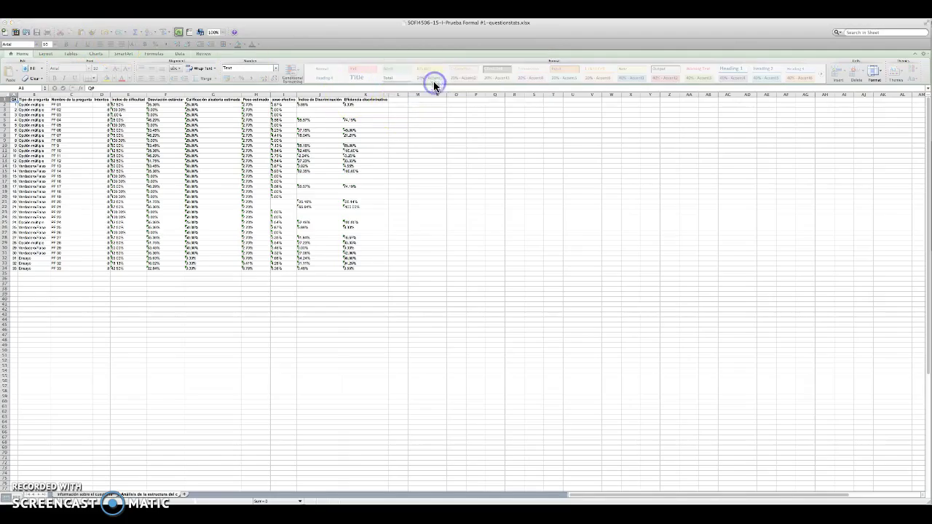
scroll(356, 175, "up", 15)
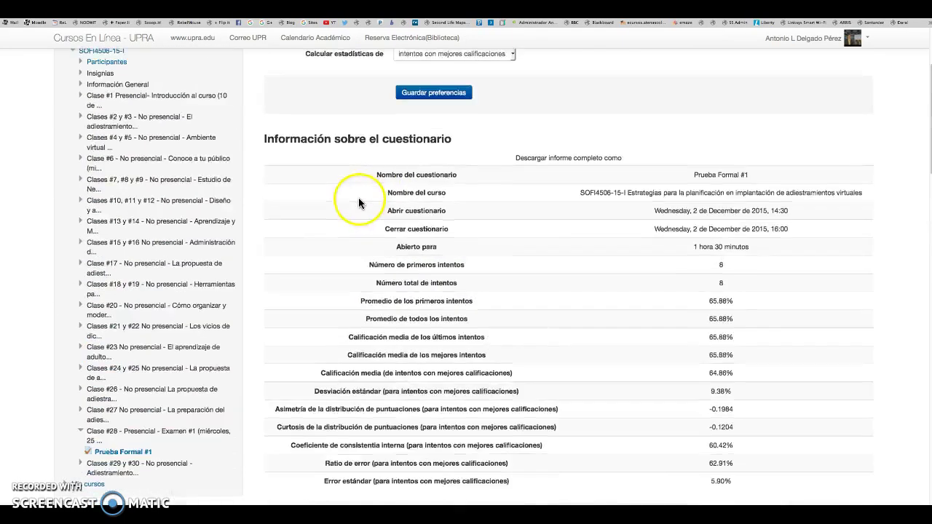